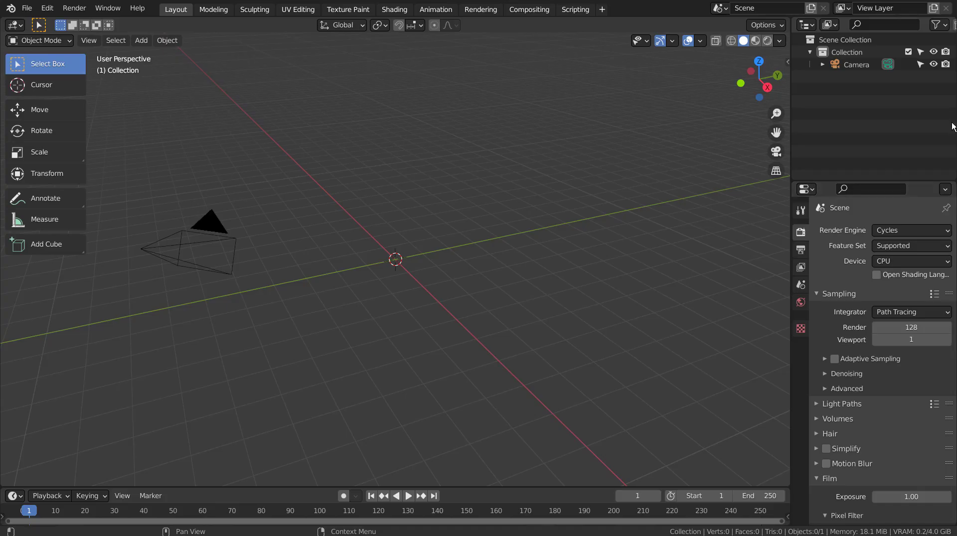
Add a teapot mesh from the Mesh > Extras menu
key(shift+a)
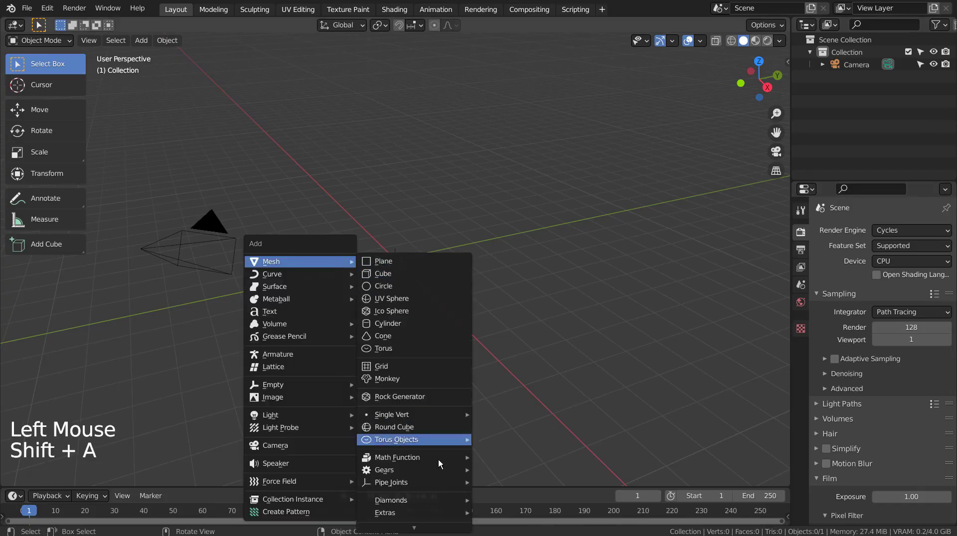
mouse_move(439, 512)
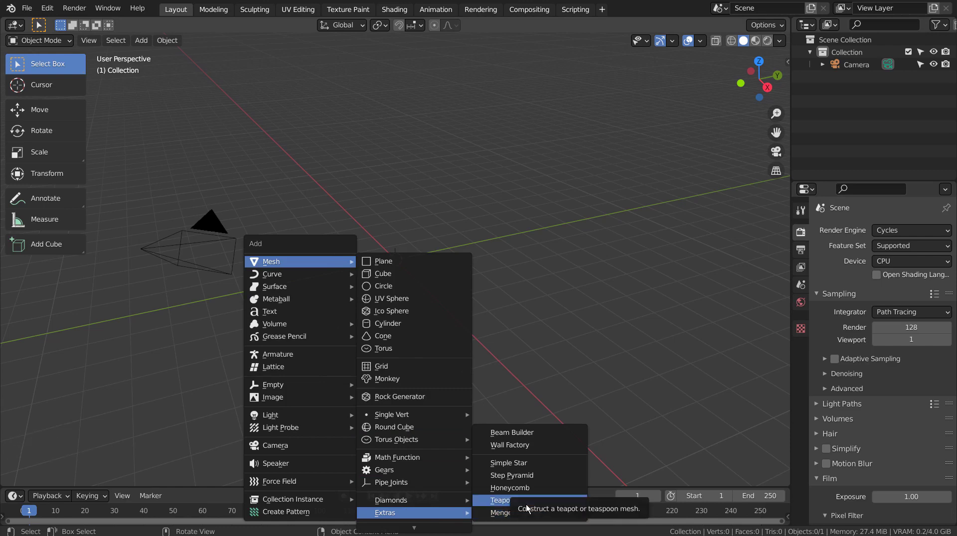
click(525, 504)
middle_drag(447, 258, 495, 274)
middle_click(495, 275)
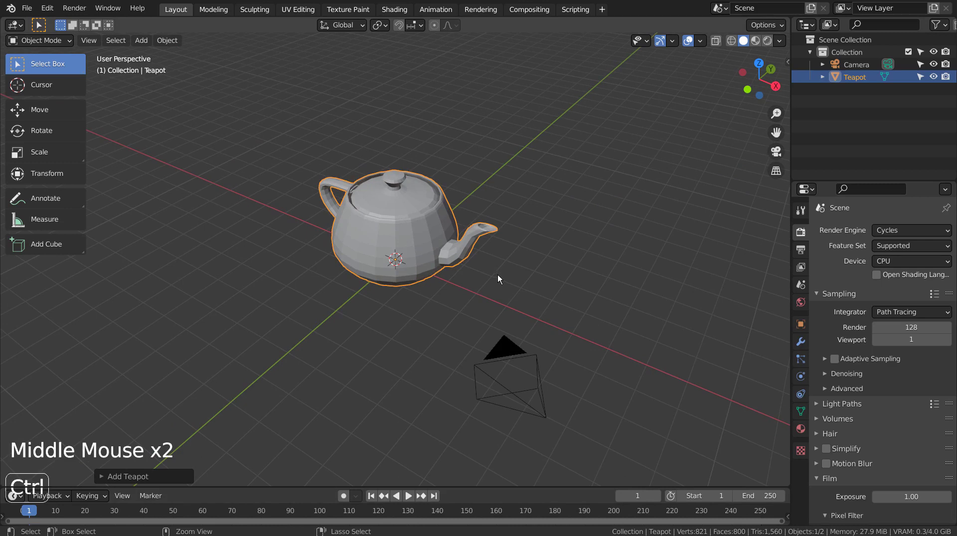
Subdivide the teapot to level 3 with Ctrl+3 and apply Shade Smooth
key(ctrl+3)
right_click(437, 233)
click(437, 232)
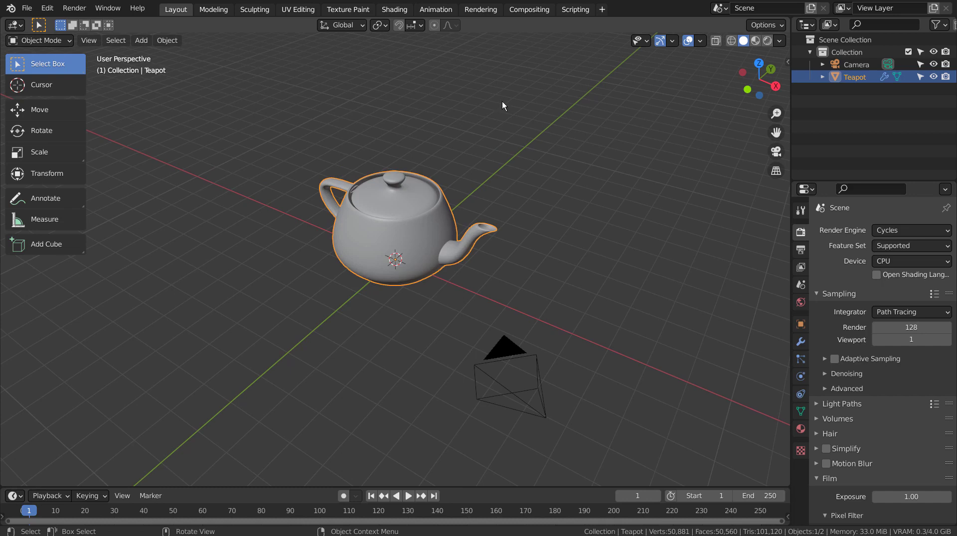
Create a new material for the teapot with Roughness set to 0.000
click(801, 429)
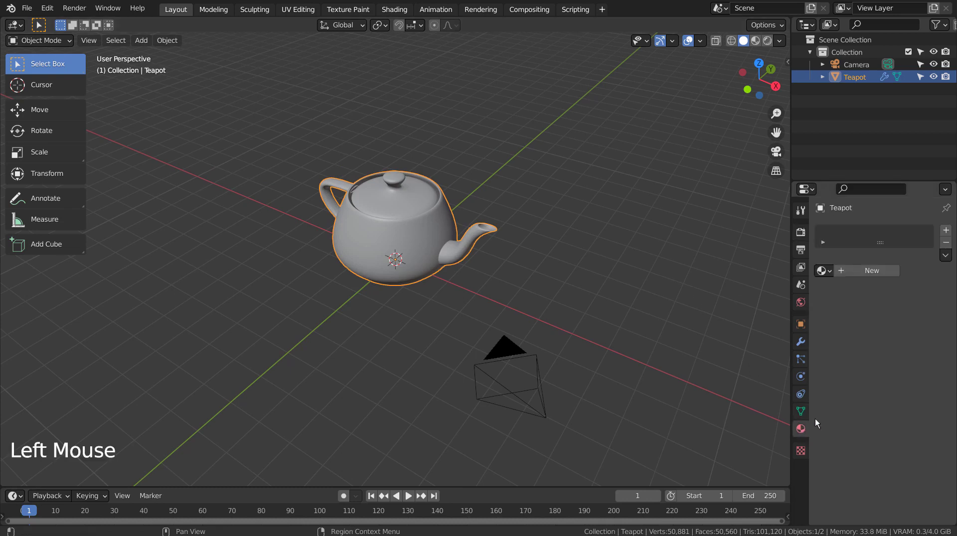
click(874, 270)
scroll(896, 336, down, 9)
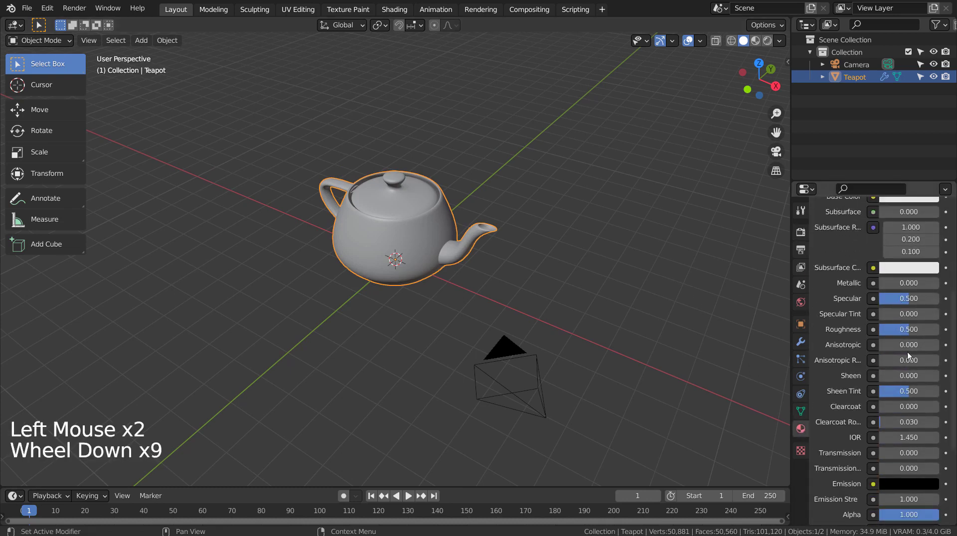
click(910, 331)
drag(910, 331, 879, 331)
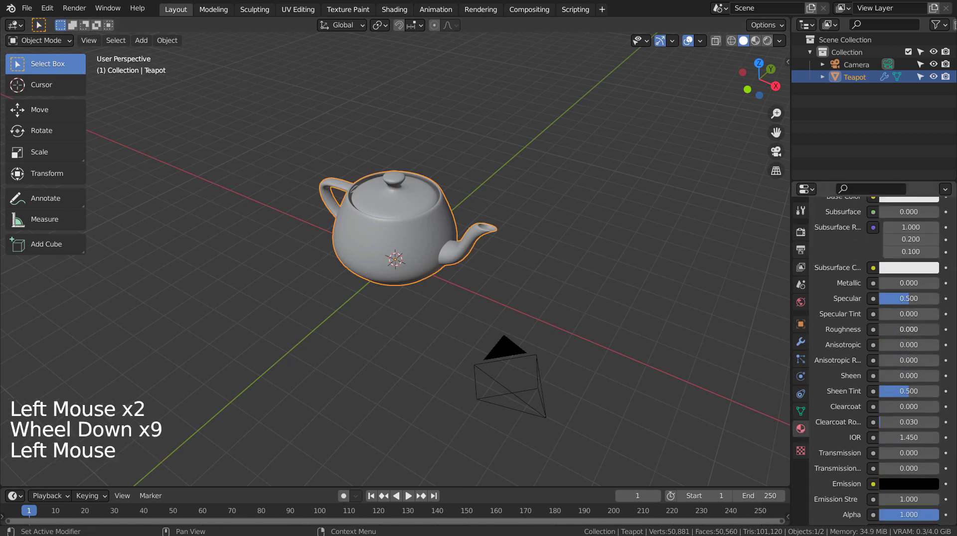
Switch the viewport to Material Preview and frame the glossy teapot
click(754, 41)
scroll(530, 208, up, 5)
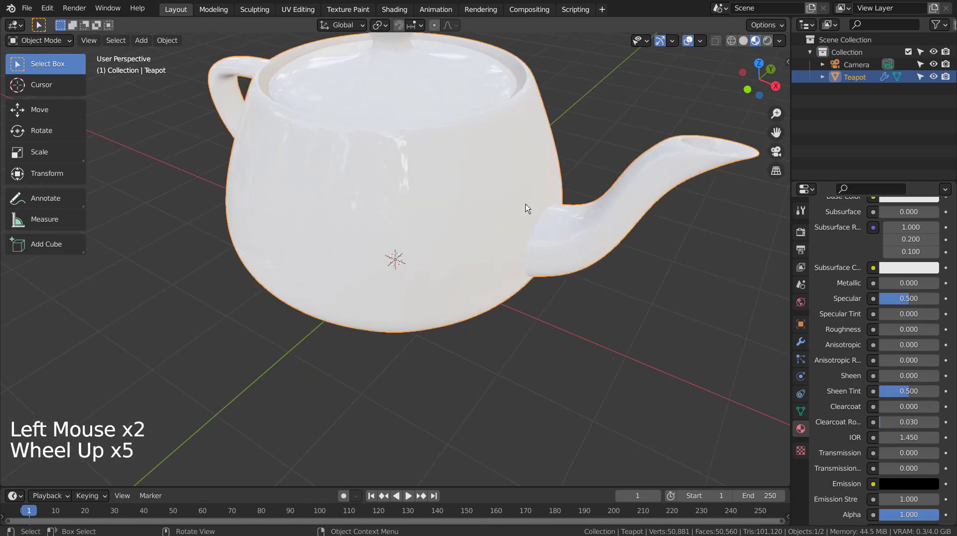
shift+middle_drag(510, 259, 619, 354)
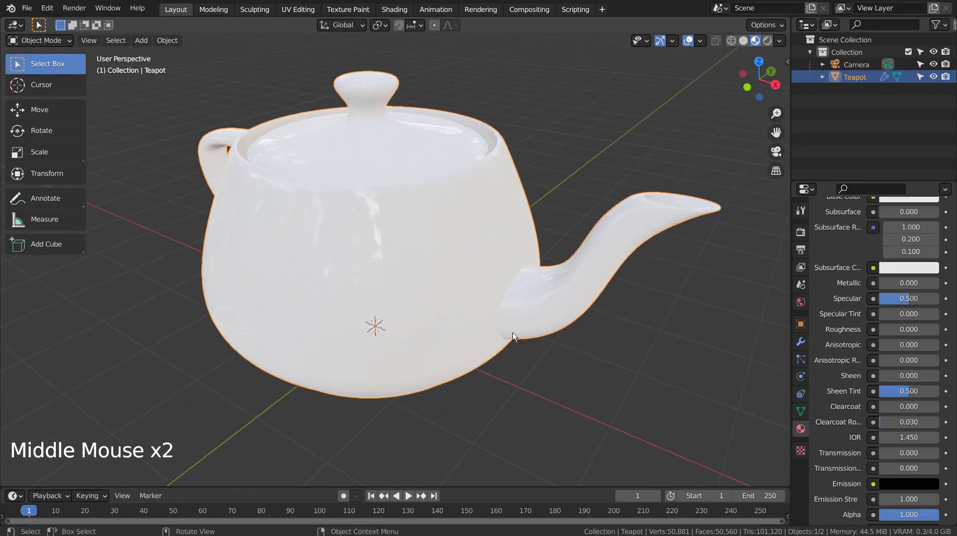
scroll(619, 355, down, 6)
Add a plane under the teapot and scale it up twice into a large floor
key(shift+a)
mouse_move(579, 216)
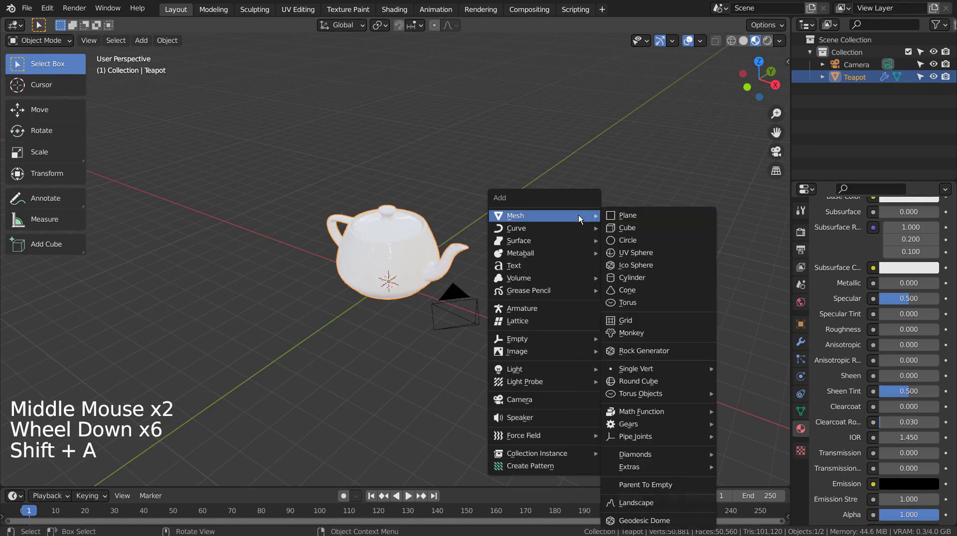
click(614, 215)
key(s)
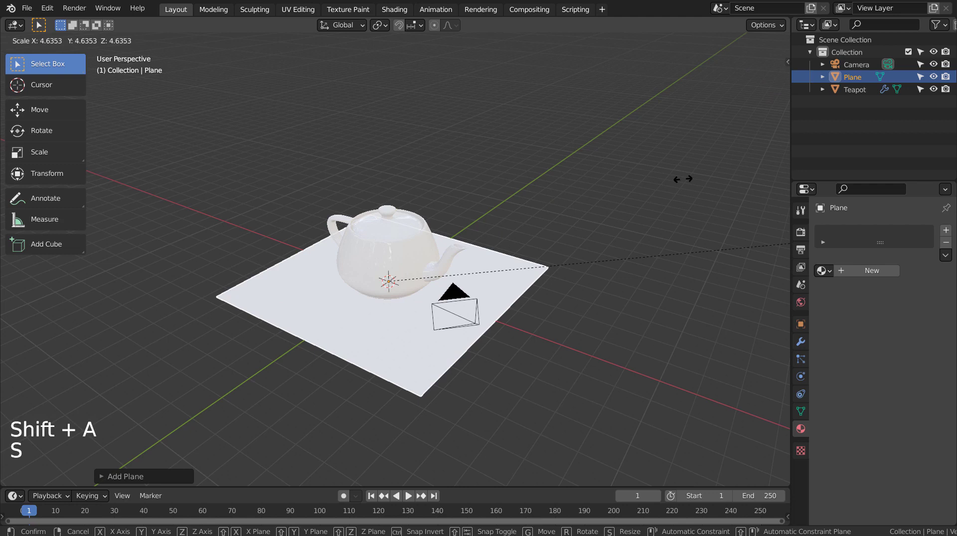
click(683, 179)
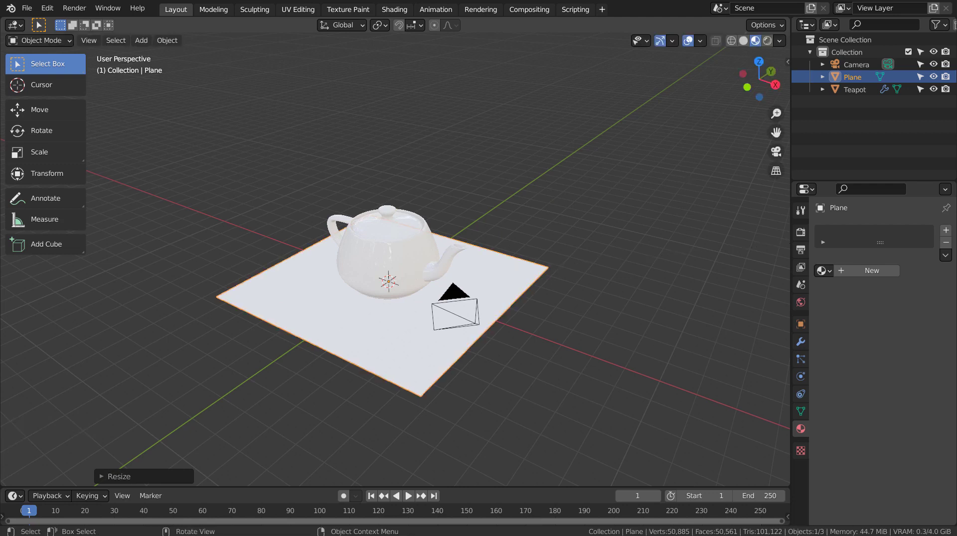
key(s)
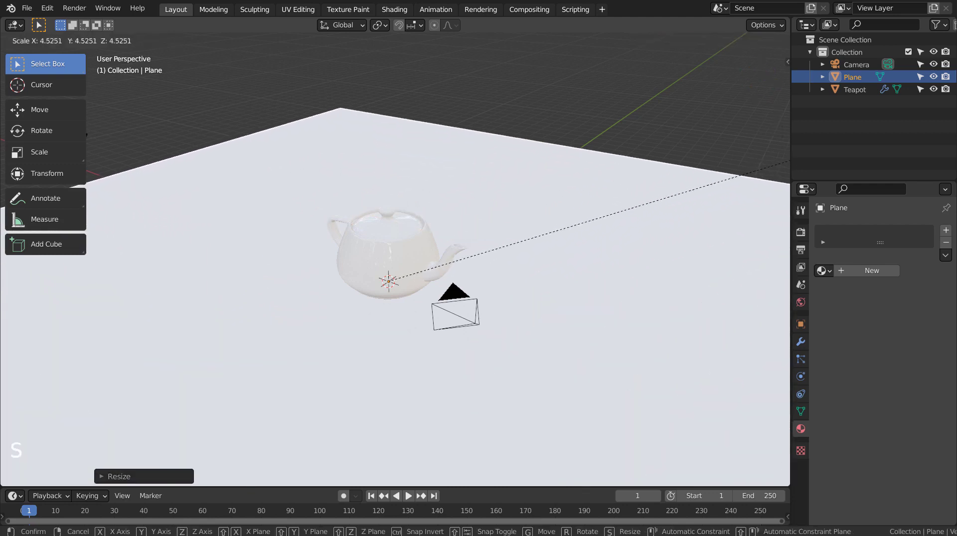
click(129, 120)
Align the camera to the view, refine it with walk navigation, and show Rendered shading
middle_drag(473, 171, 503, 173)
scroll(503, 173, up, 2)
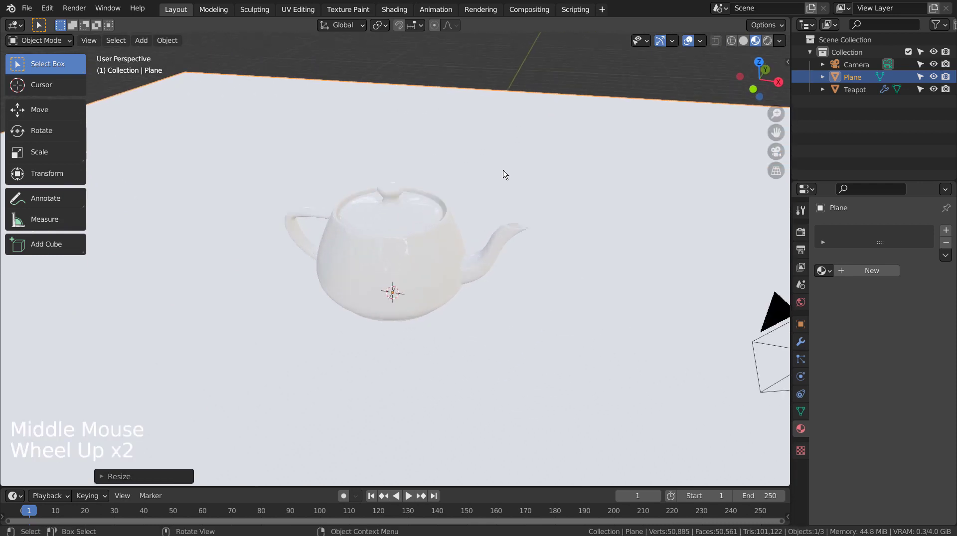
scroll(505, 175, up, 1)
middle_drag(543, 216, 544, 229)
key(ctrl+alt+KP_0)
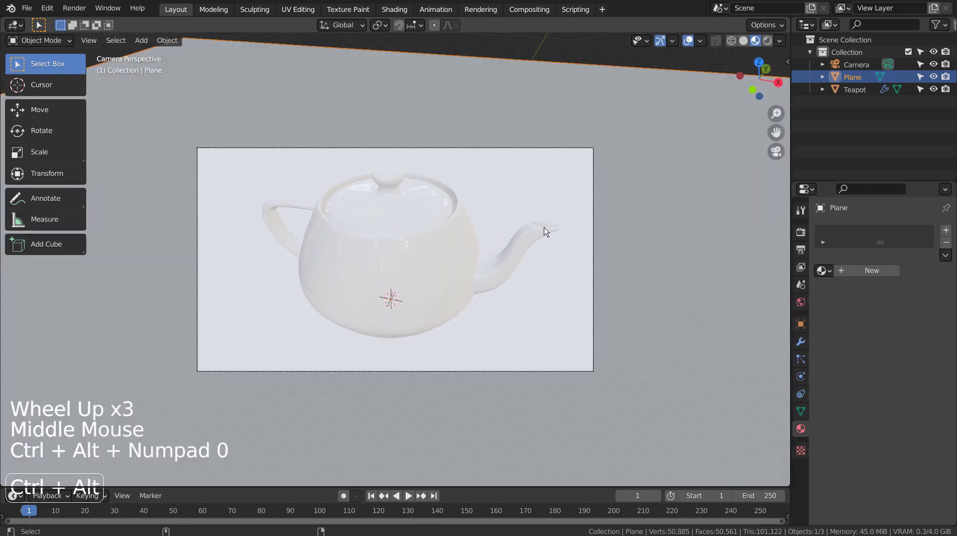
key(shift+grave)
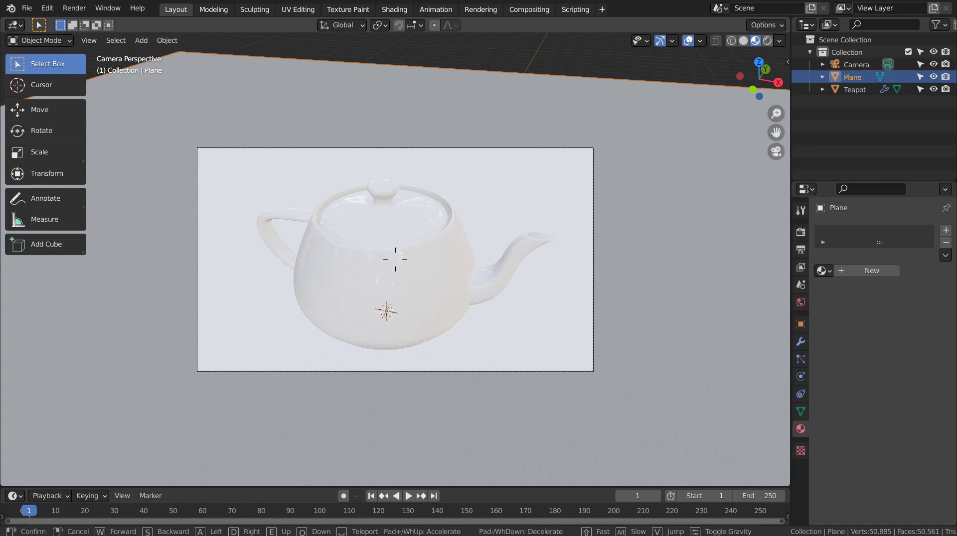
key(Return)
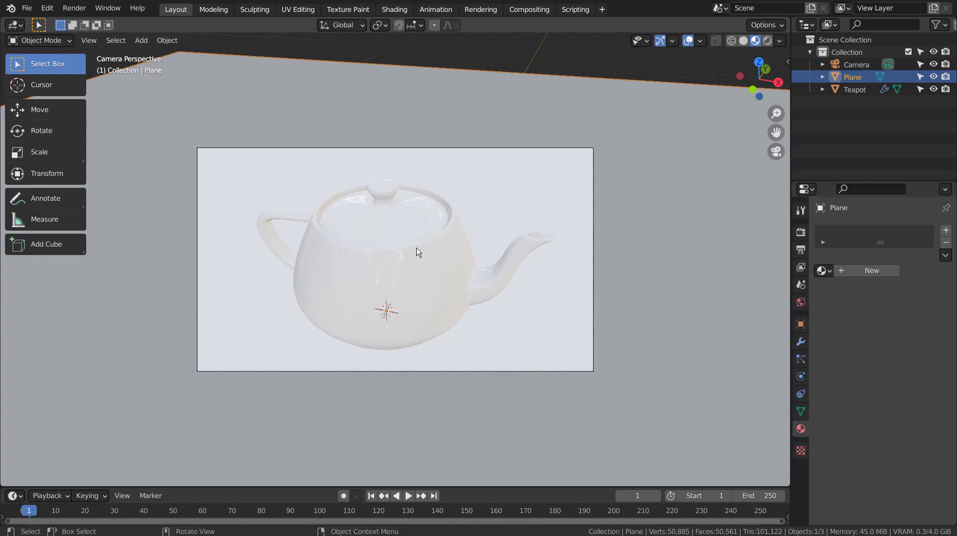
click(766, 43)
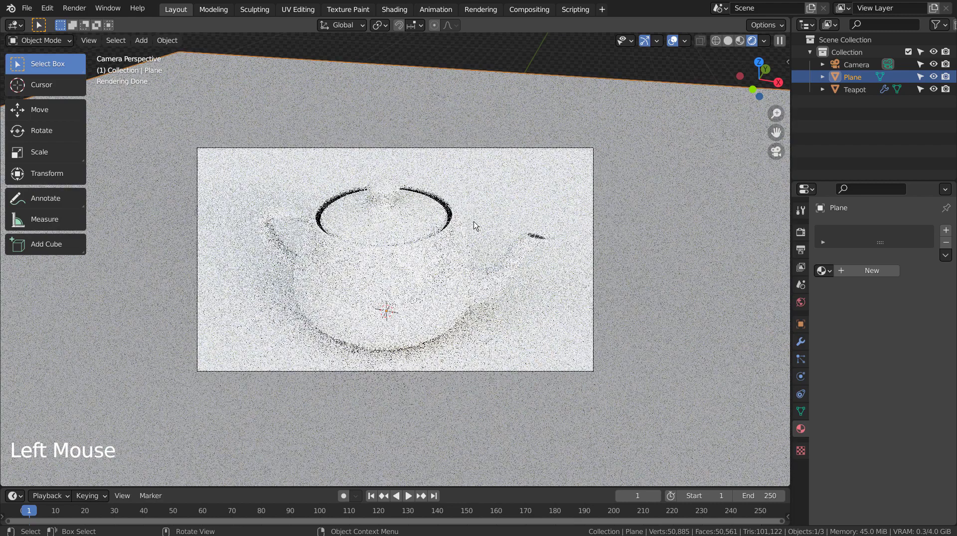
Give the floor a new dark grey material with Metallic 0.934 and Roughness 0.153
click(565, 321)
click(870, 271)
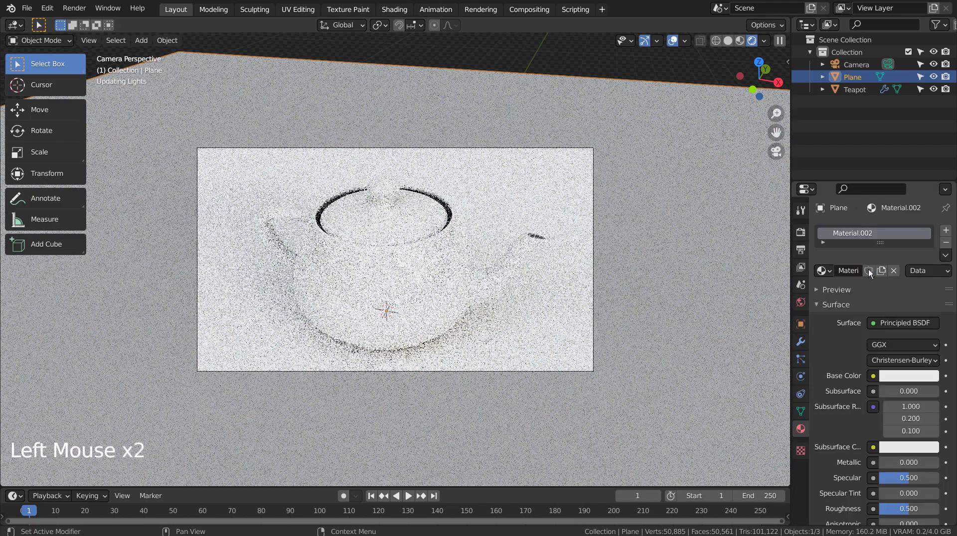
click(915, 376)
click(930, 250)
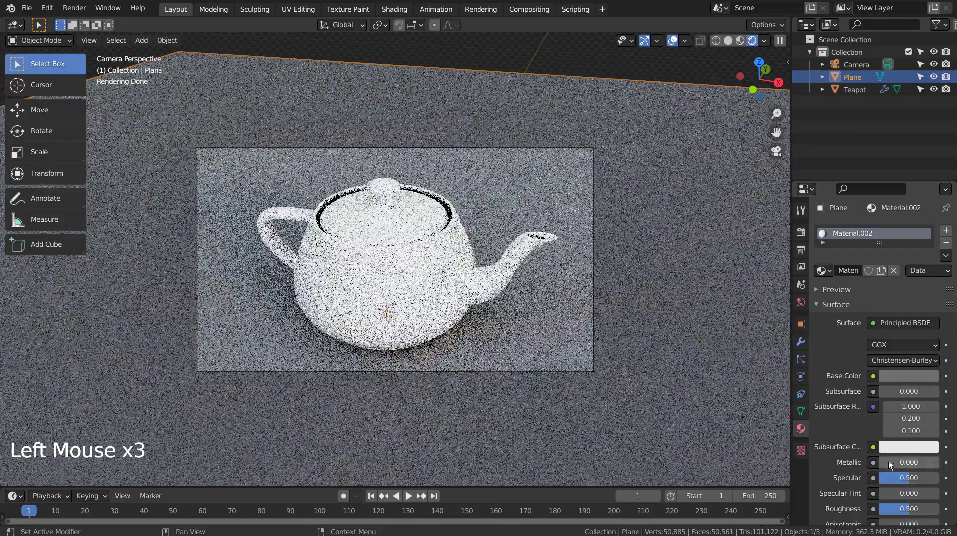
drag(885, 462, 932, 463)
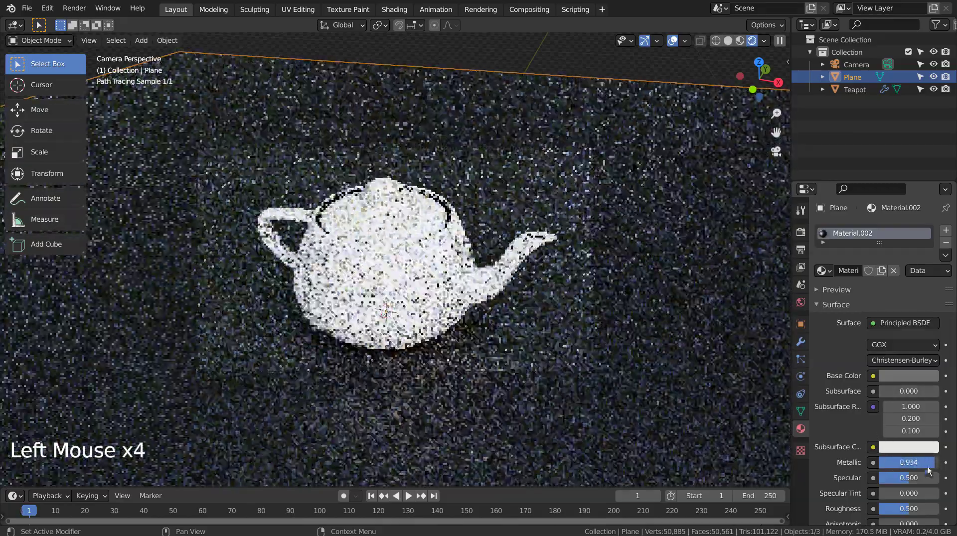
drag(908, 509, 888, 509)
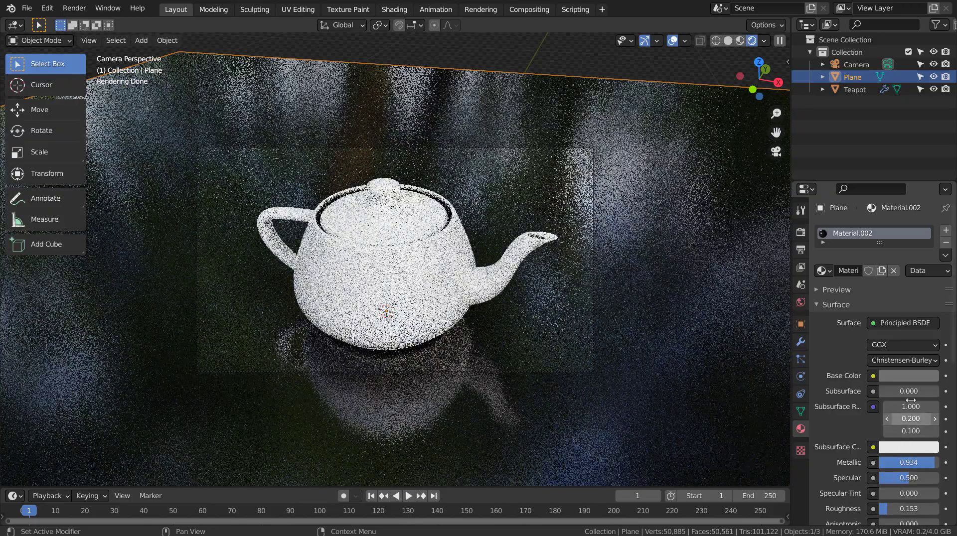
Brighten the floor's base colour to value 0.589, then select the teapot
click(923, 373)
drag(929, 248, 929, 216)
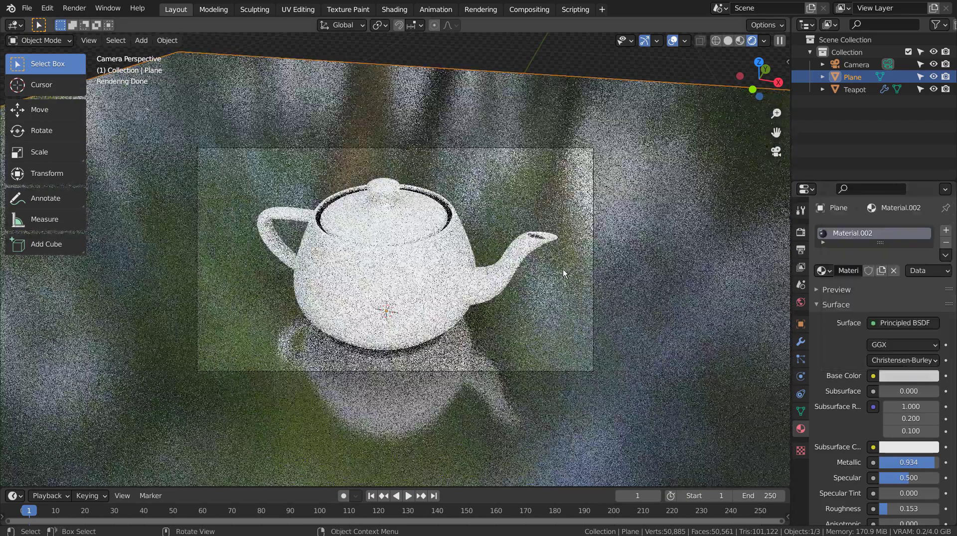
click(600, 62)
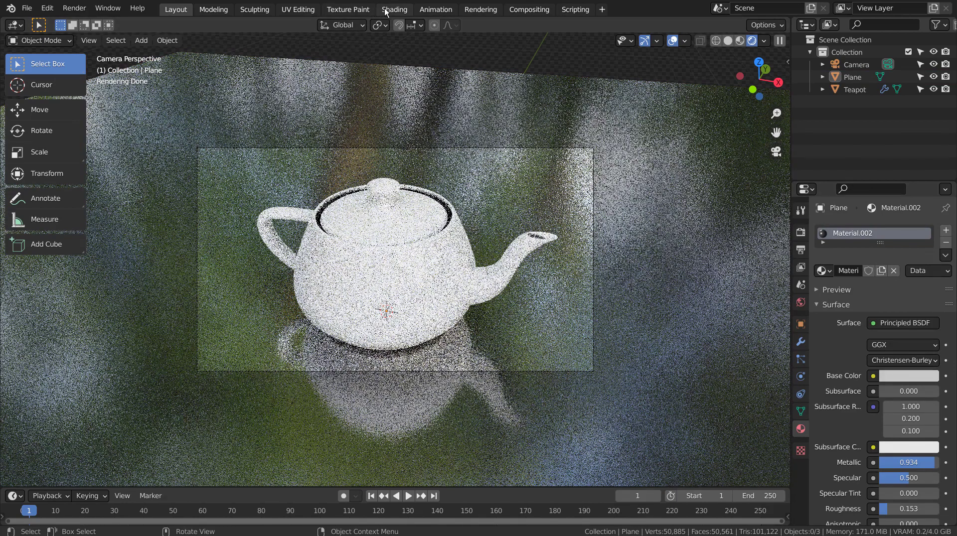
click(438, 263)
In the Shading workspace, spread the Material Output and Principled BSDF nodes apart
click(406, 10)
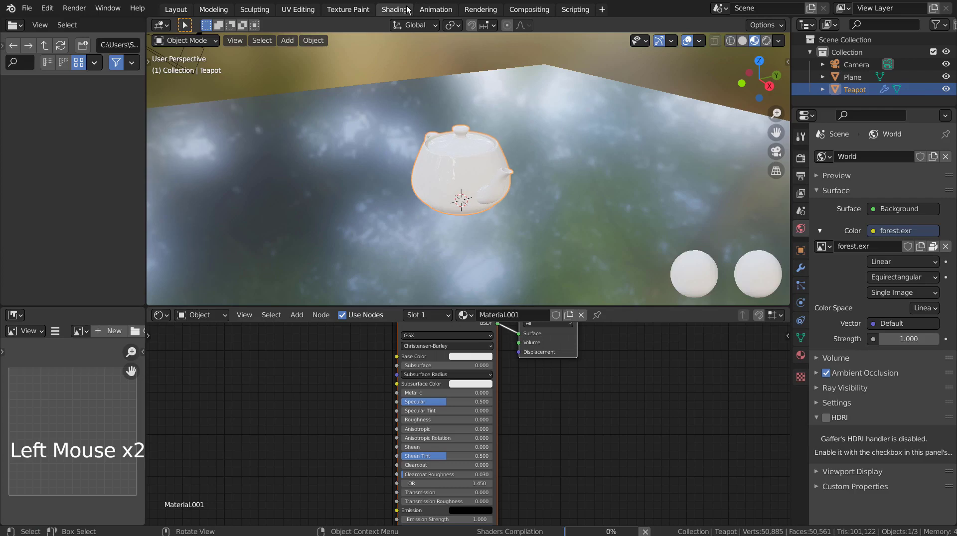
scroll(519, 366, down, 1)
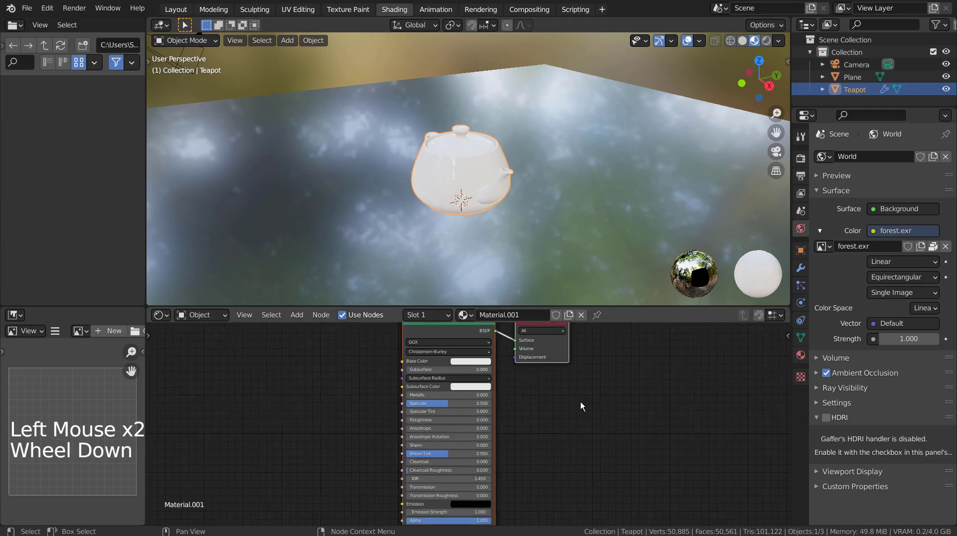
shift+middle_drag(616, 391, 609, 423)
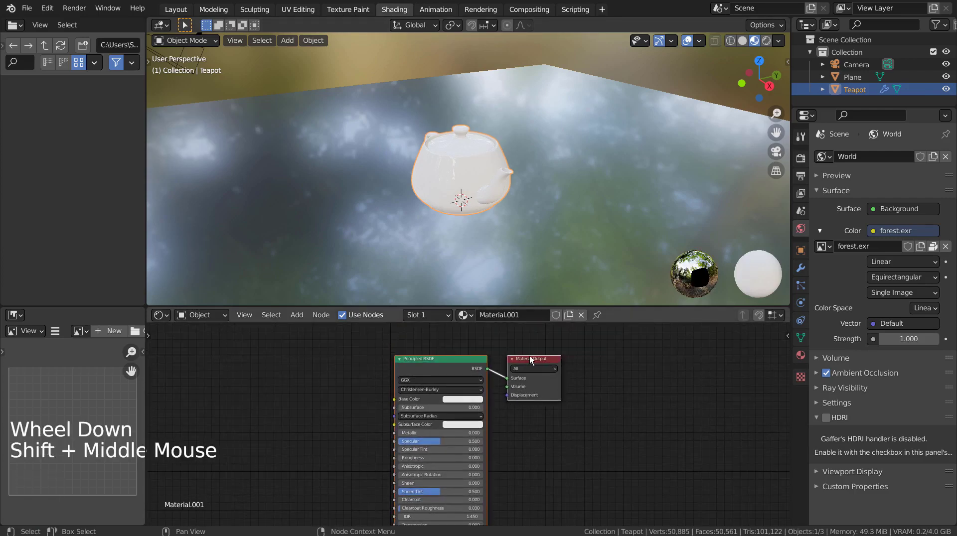
triple_click(518, 339)
drag(535, 363, 656, 359)
drag(439, 359, 344, 406)
Add a Transparent BSDF node to the teapot's material
key(shift+a)
click(578, 403)
text(trans)
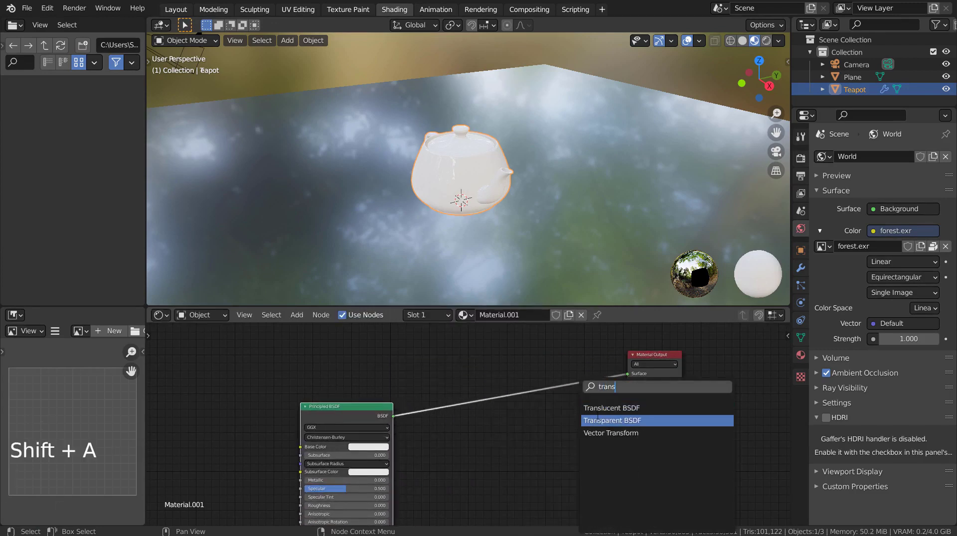
click(591, 420)
click(591, 445)
Insert a Mix Shader on the BSDF–Output link and wire Transparent BSDF into it
key(shift+a)
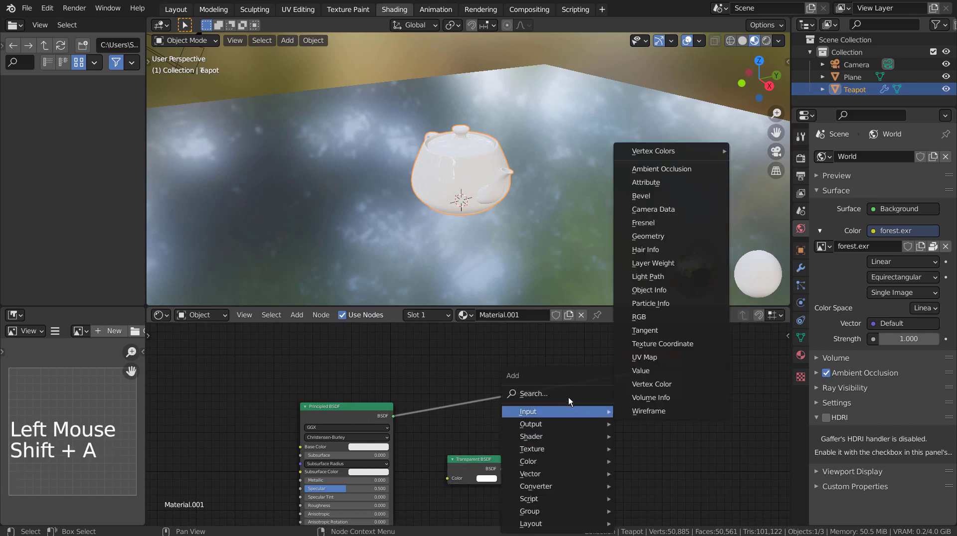
click(568, 397)
text(mix)
key(Return)
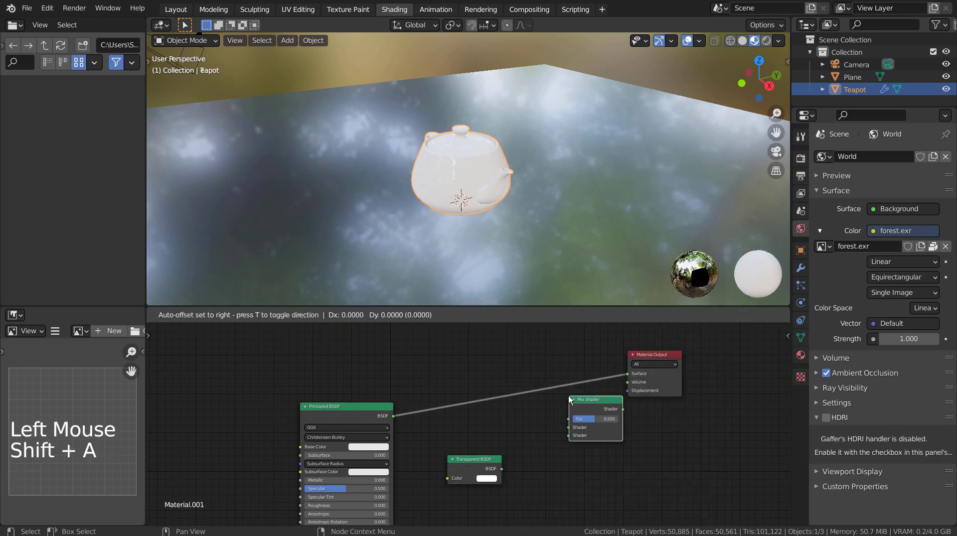
click(553, 370)
drag(501, 468, 540, 417)
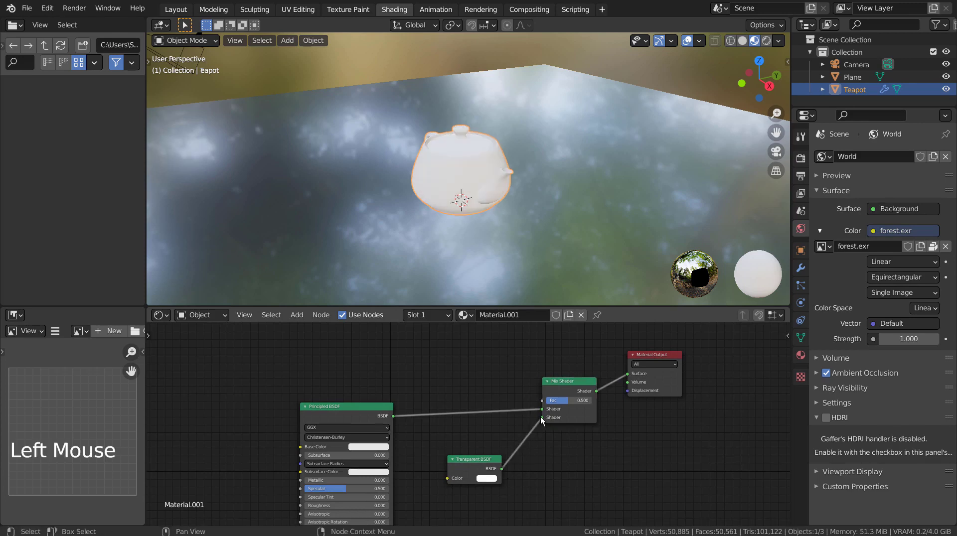
drag(354, 405, 379, 411)
Add a ColorRamp node to the left of the shader nodes
click(259, 347)
key(shift+a)
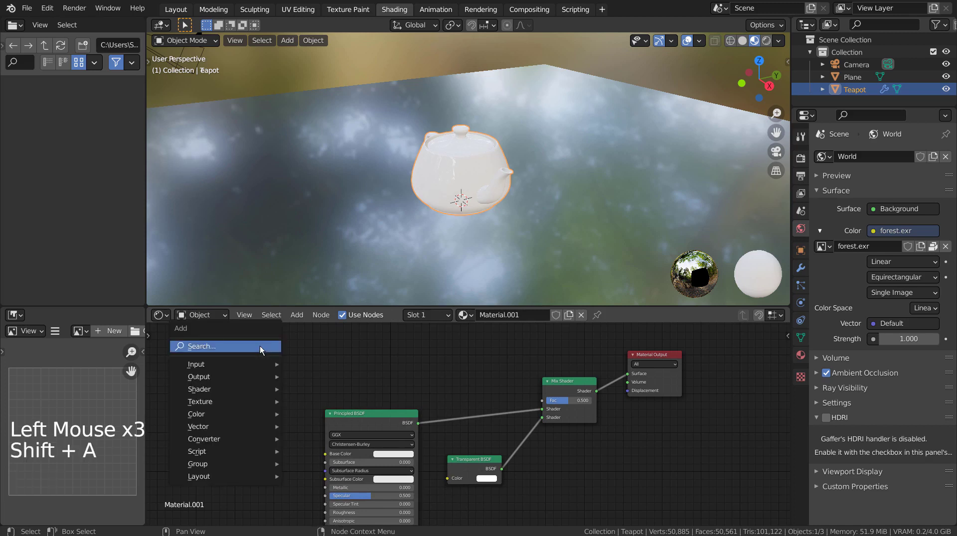
click(260, 346)
text(col)
key(Down)
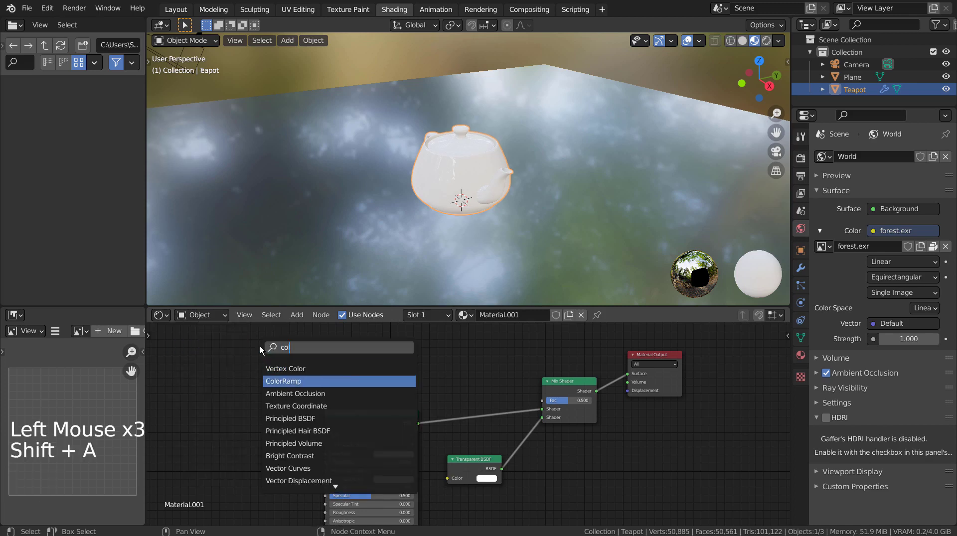
key(Return)
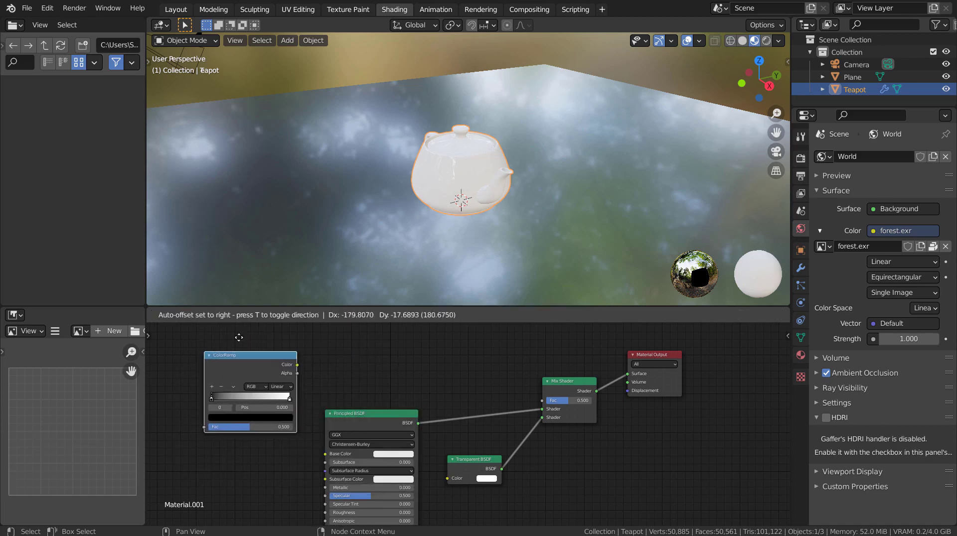
click(329, 521)
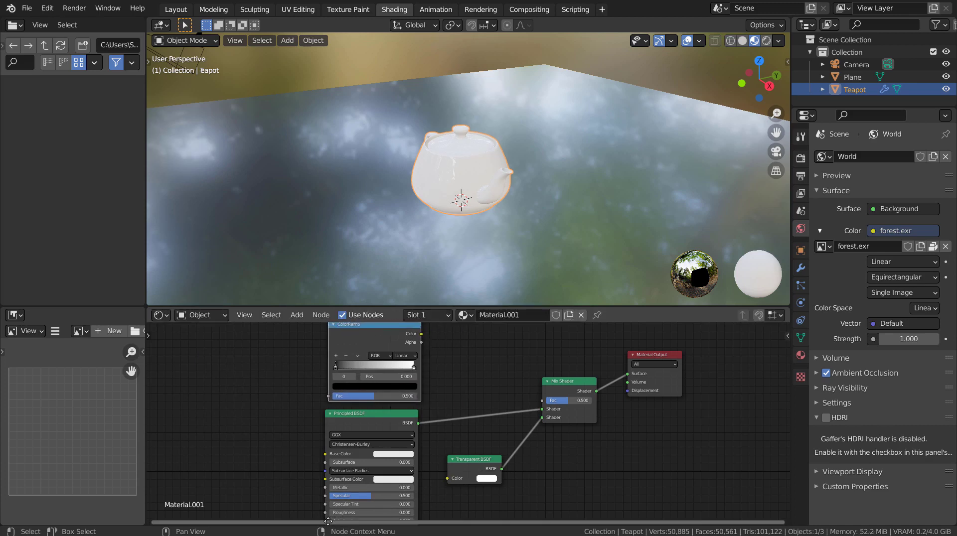
scroll(328, 521, down, 2)
scroll(395, 421, up, 1)
scroll(471, 378, down, 3)
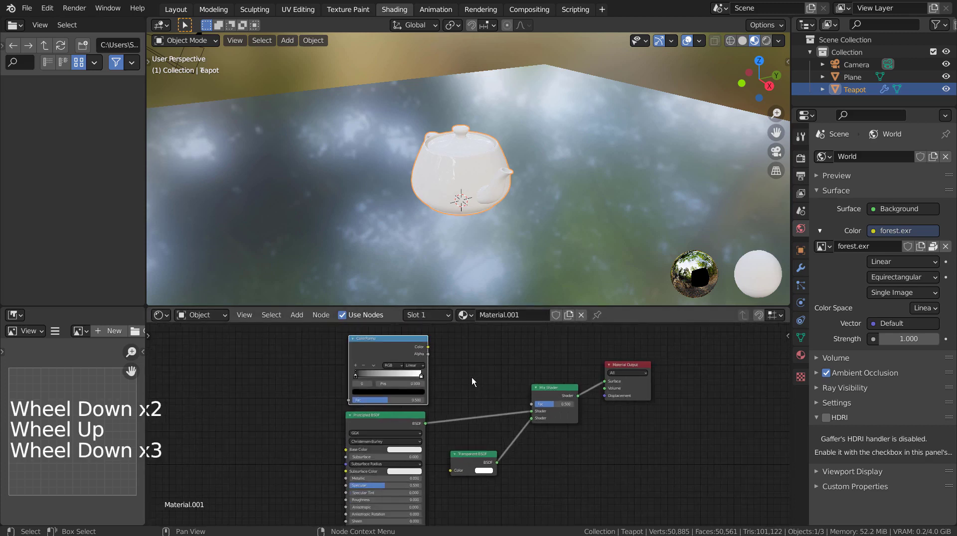
Add a Gradient Texture, linking its Color to ColorRamp Fac and ColorRamp Color to Mix Fac
click(471, 364)
key(shift+a)
text(gra)
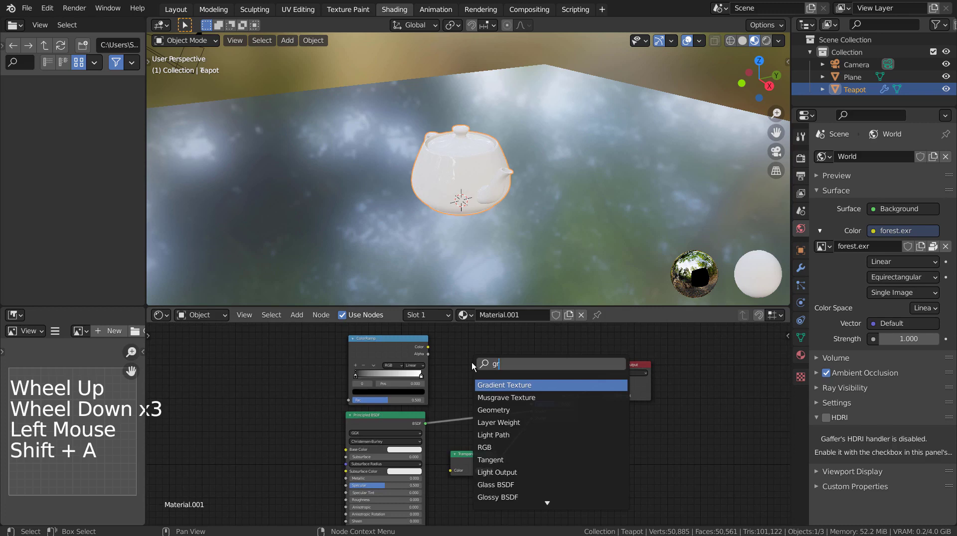
click(483, 385)
click(298, 368)
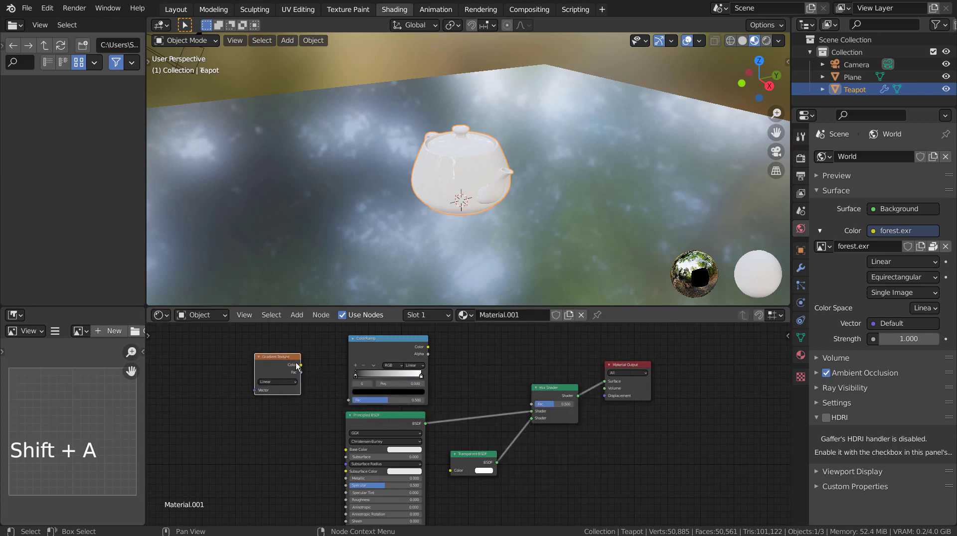
drag(299, 368, 349, 400)
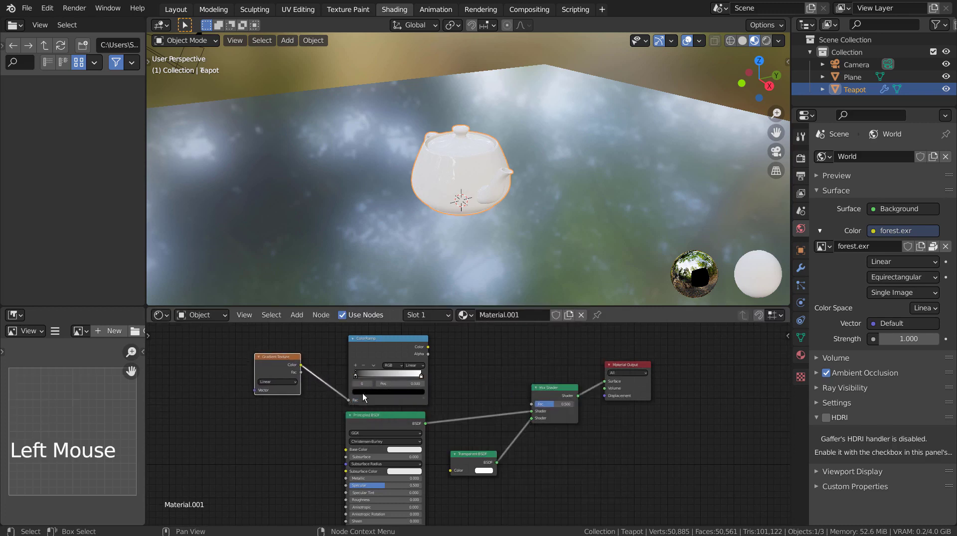
drag(428, 349, 532, 405)
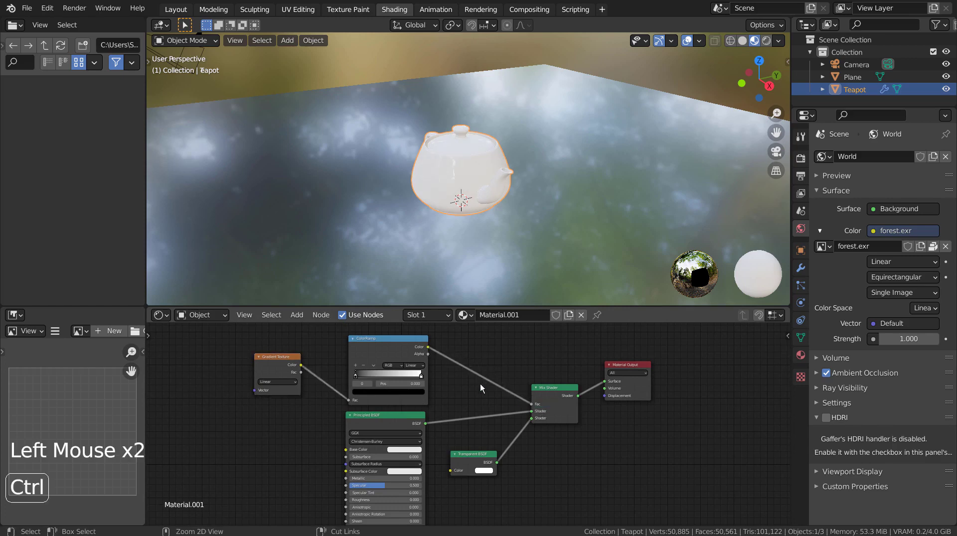
Slide the ColorRamp's black stop rightward and preview the result in Rendered shading
key(ctrl+space)
scroll(507, 349, down, 4)
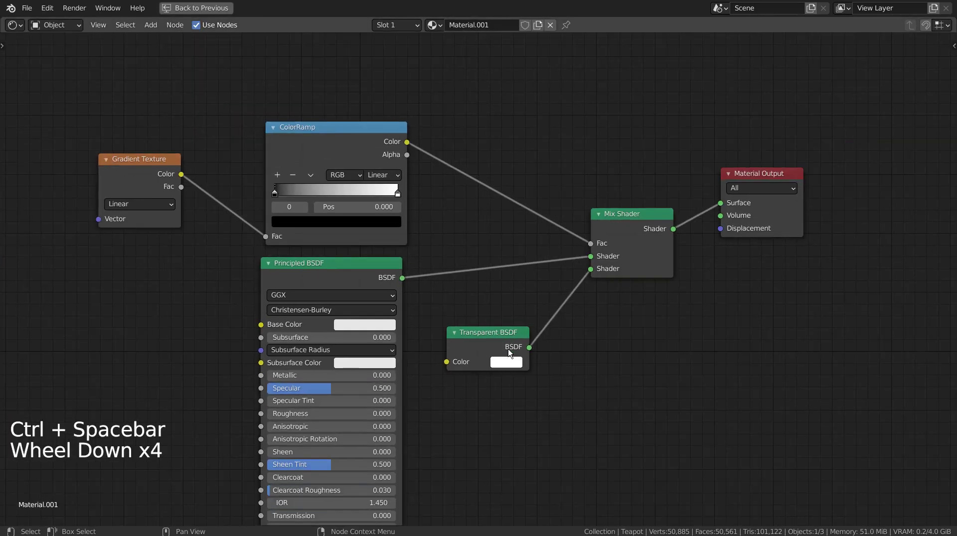
shift+middle_drag(632, 388, 641, 315)
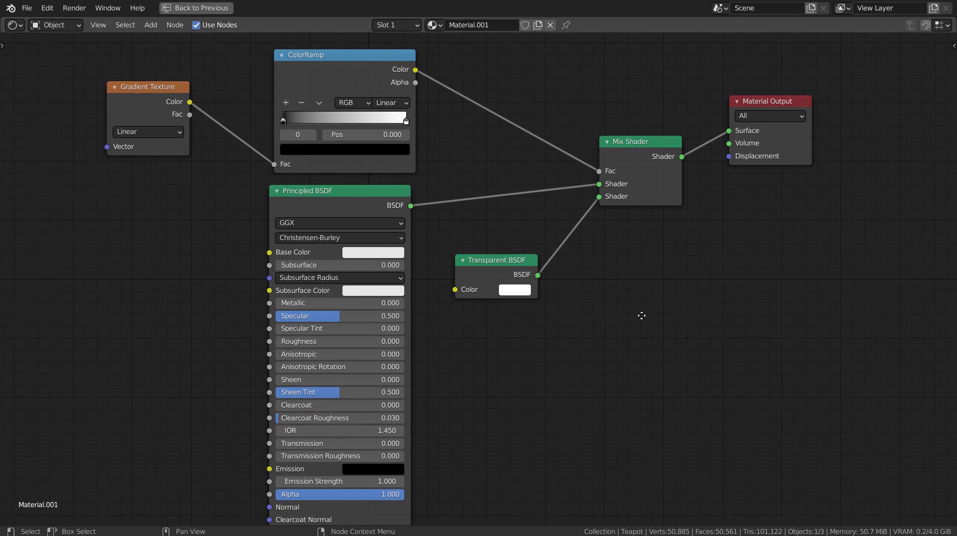
key(ctrl)
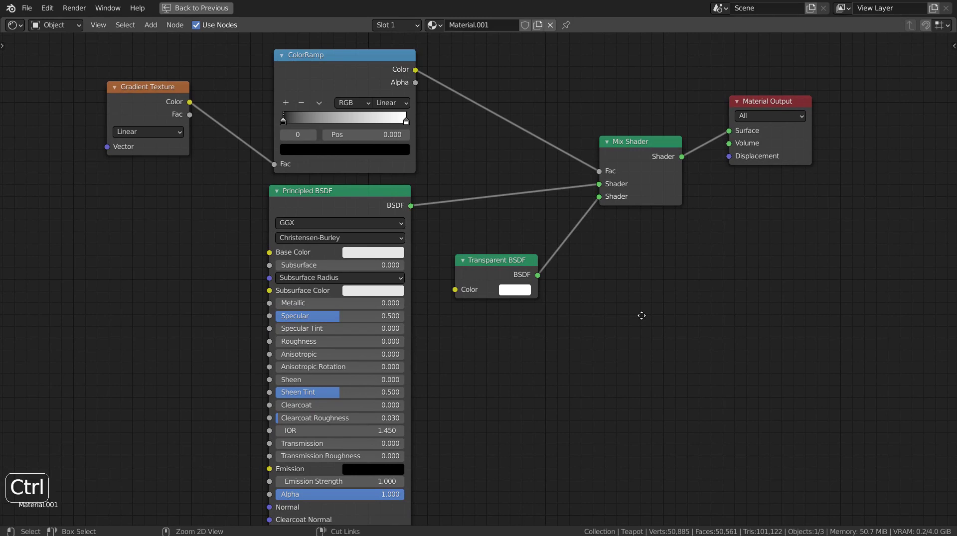
key(ctrl+space)
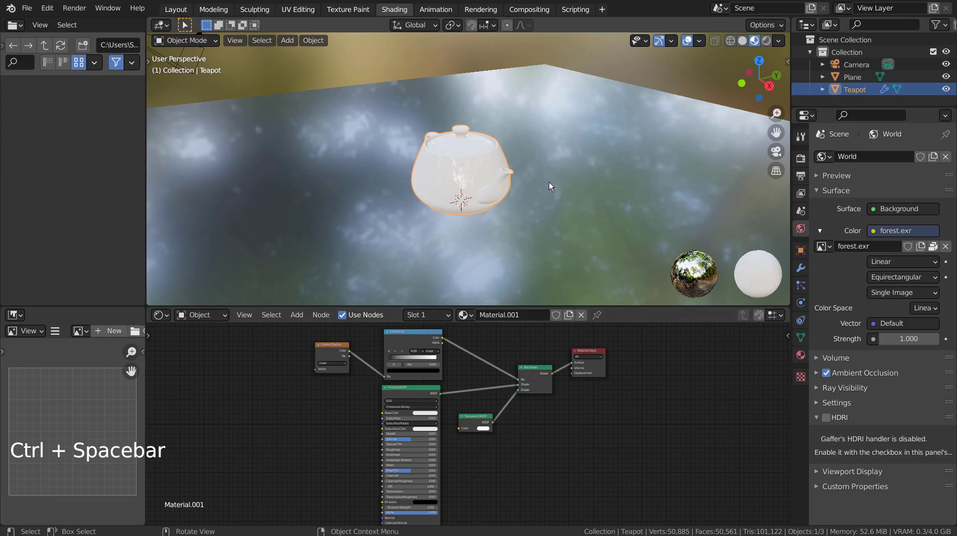
scroll(548, 181, up, 6)
scroll(549, 181, down, 3)
middle_drag(549, 182, 594, 193)
scroll(489, 364, up, 2)
scroll(489, 363, up, 6)
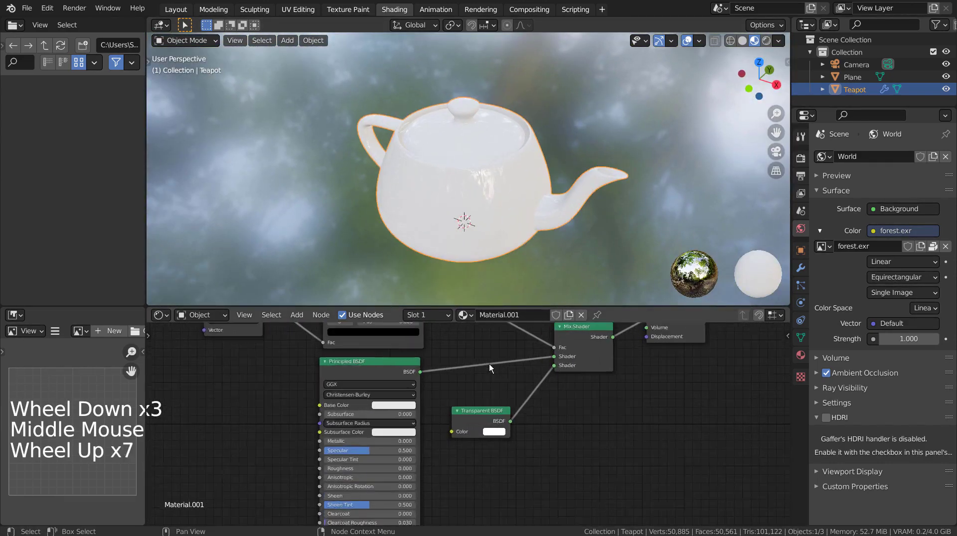
shift+scroll(492, 374, up, 1)
shift+middle_drag(492, 374, 505, 474)
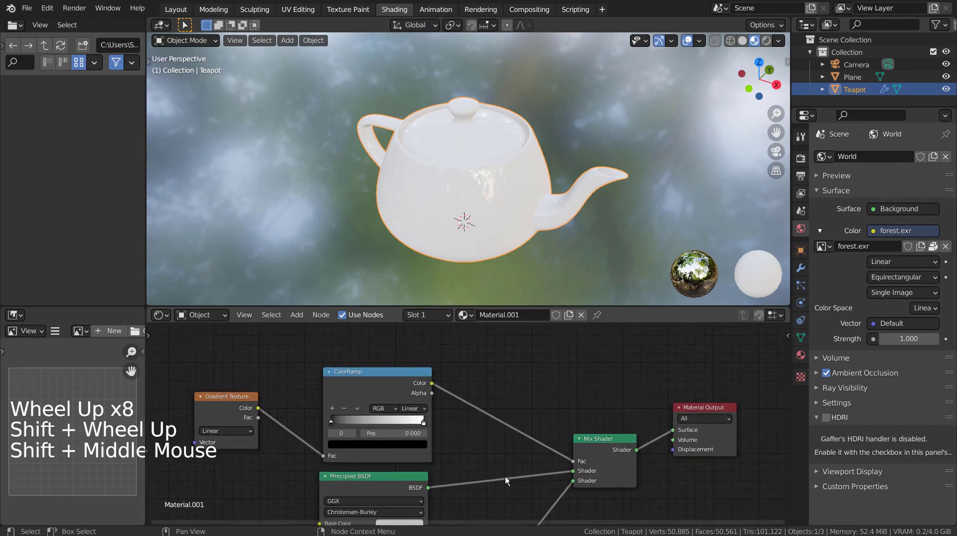
mouse_move(329, 425)
mouse_down()
mouse_move(351, 419)
mouse_move(330, 422)
mouse_up()
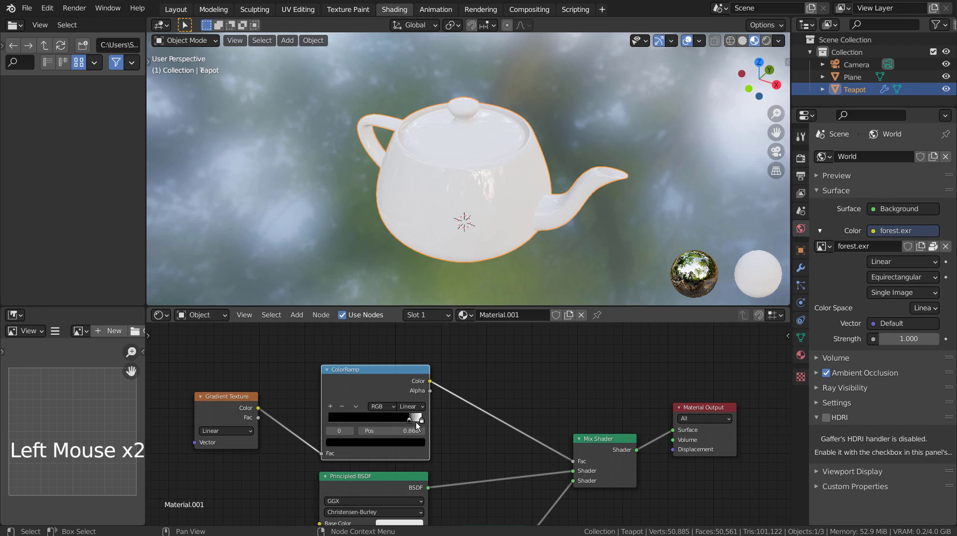
click(767, 41)
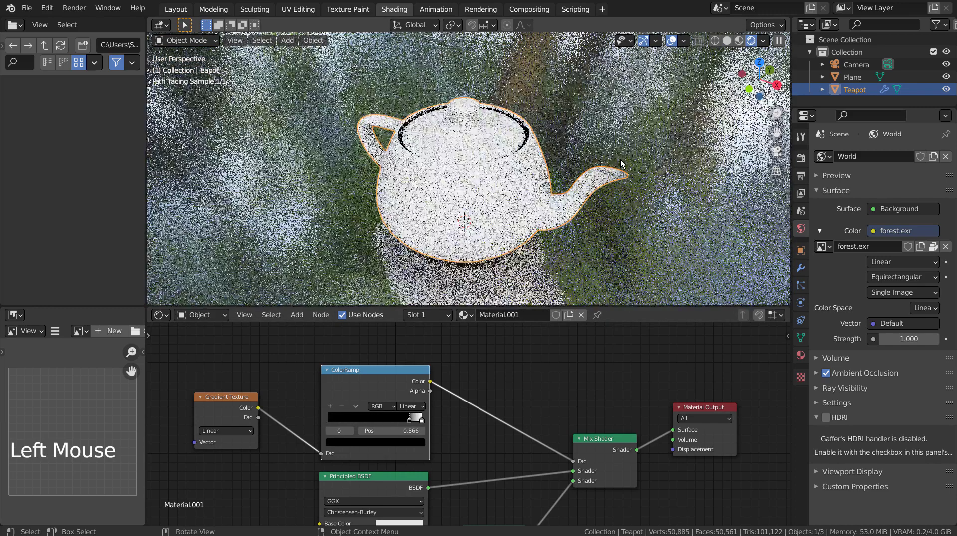
View the rendered scene through the camera with Numpad 0
scroll(647, 125, up, 3)
middle_drag(621, 141, 575, 183)
scroll(575, 183, down, 5)
key(KP_0)
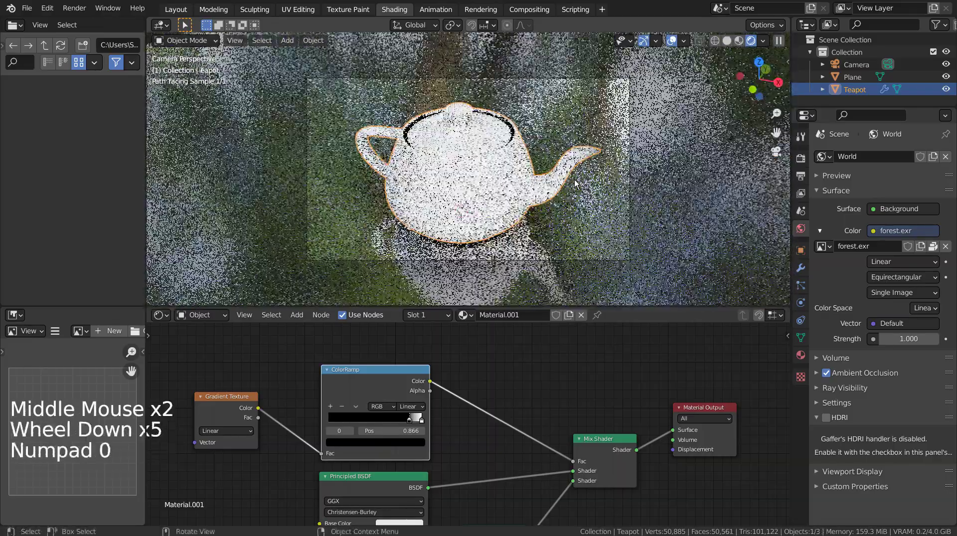
scroll(575, 183, up, 2)
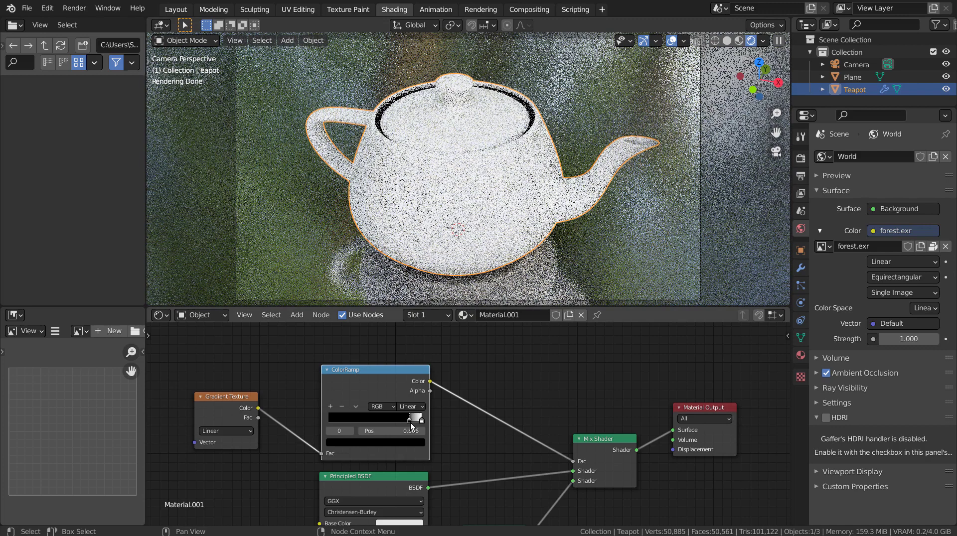
Adjust the ColorRamp stops until the black stop sits at about 0.891
drag(410, 424, 298, 417)
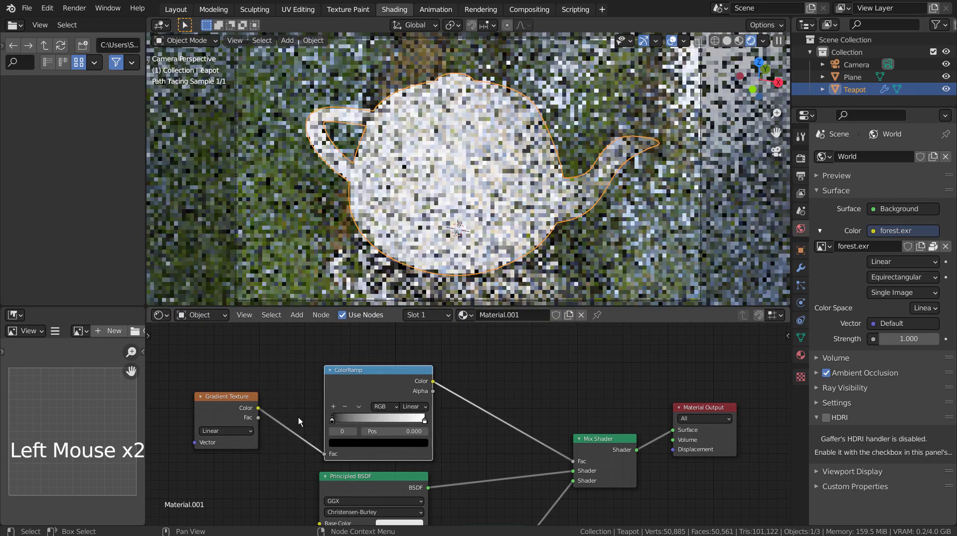
mouse_move(424, 422)
mouse_down()
mouse_move(336, 432)
mouse_move(328, 424)
mouse_move(426, 423)
mouse_up()
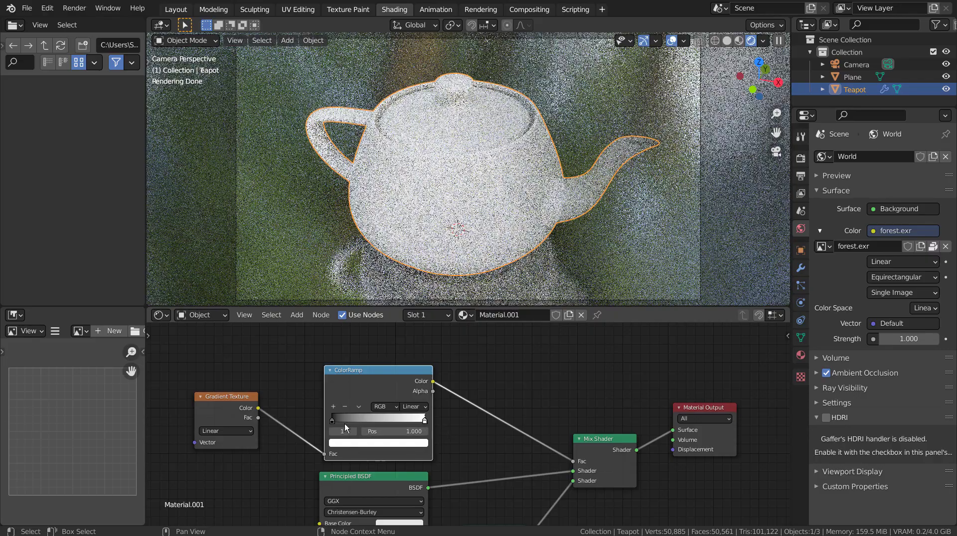
drag(333, 420, 427, 425)
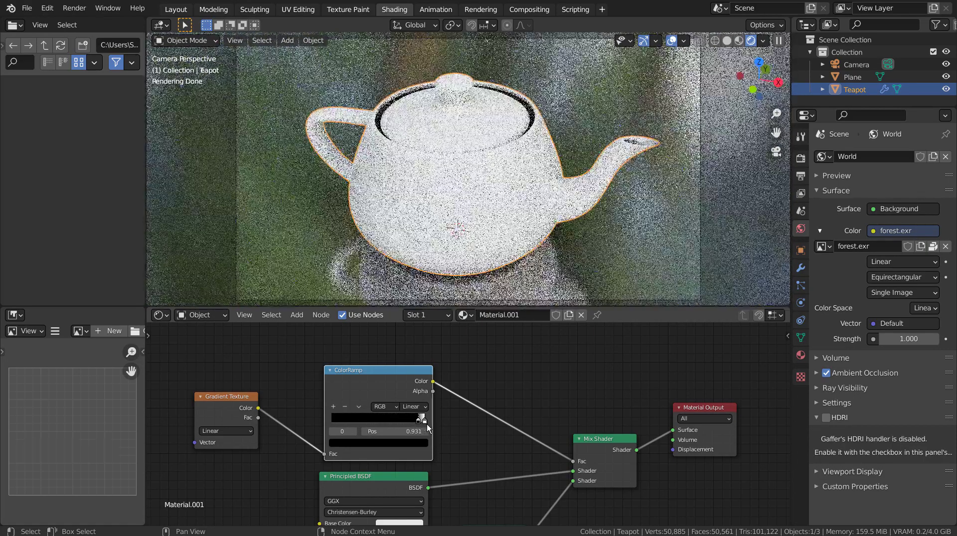
drag(428, 424, 312, 417)
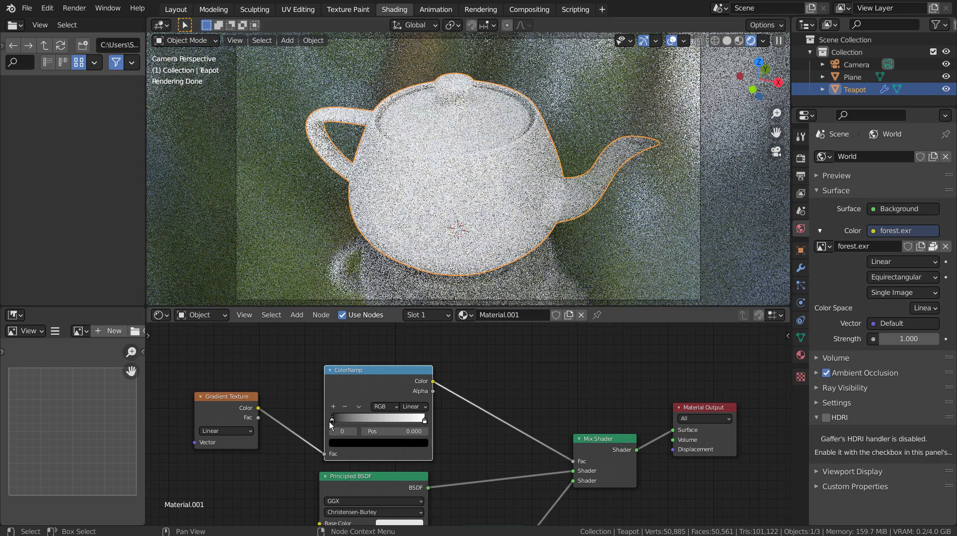
drag(332, 424, 421, 429)
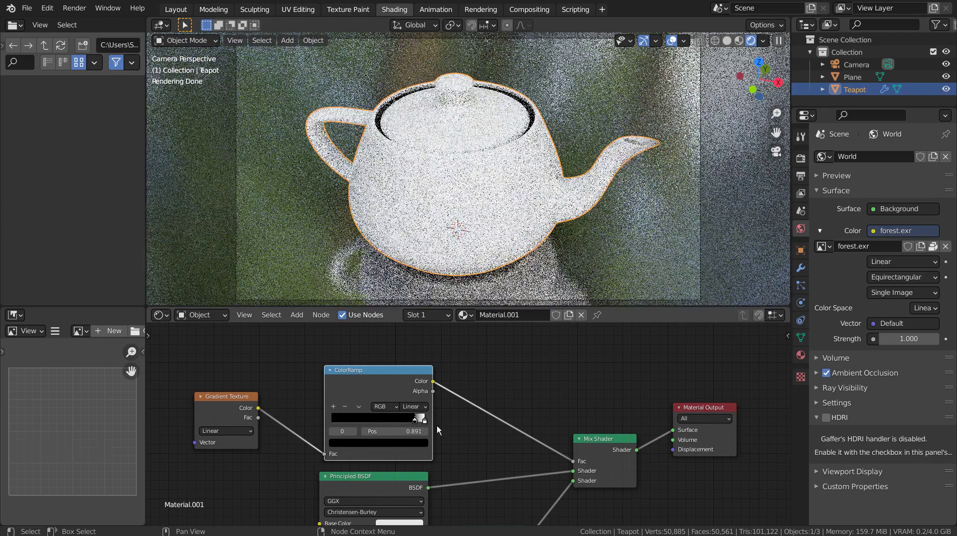
click(169, 9)
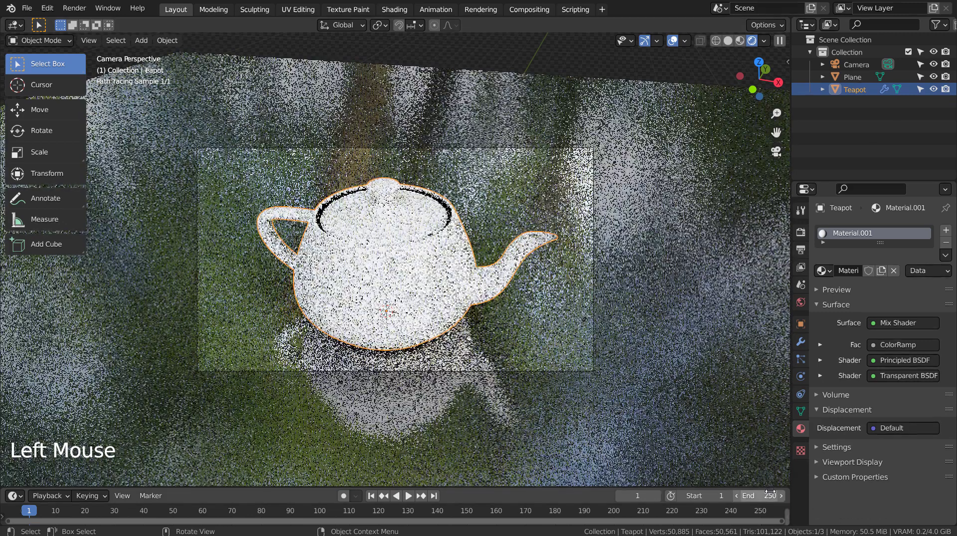
Set the animation's end frame to 100
click(768, 492)
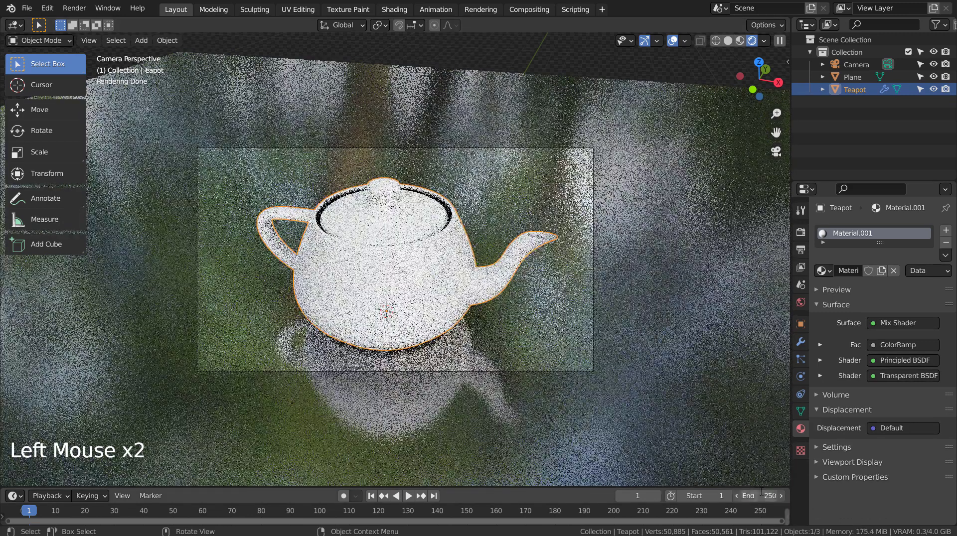
text(100)
key(Return)
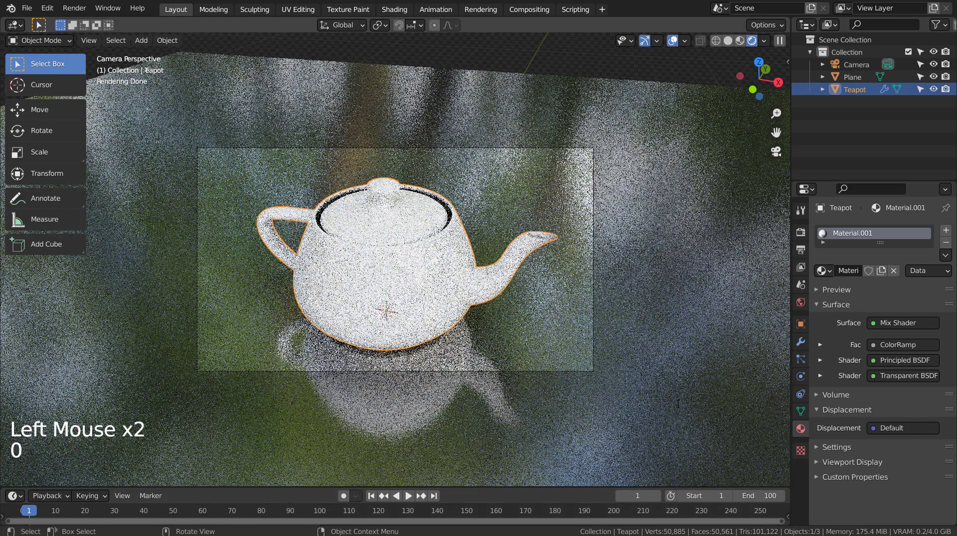
key(n)
key(n)
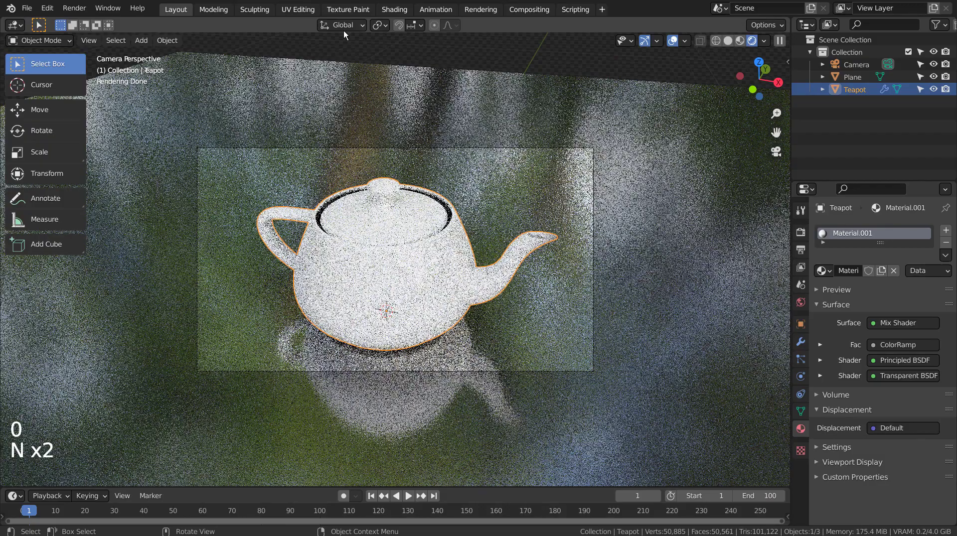
On frame 1, keyframe the ColorRamp's black stop near 0.895 and white stop at 1.000
click(394, 9)
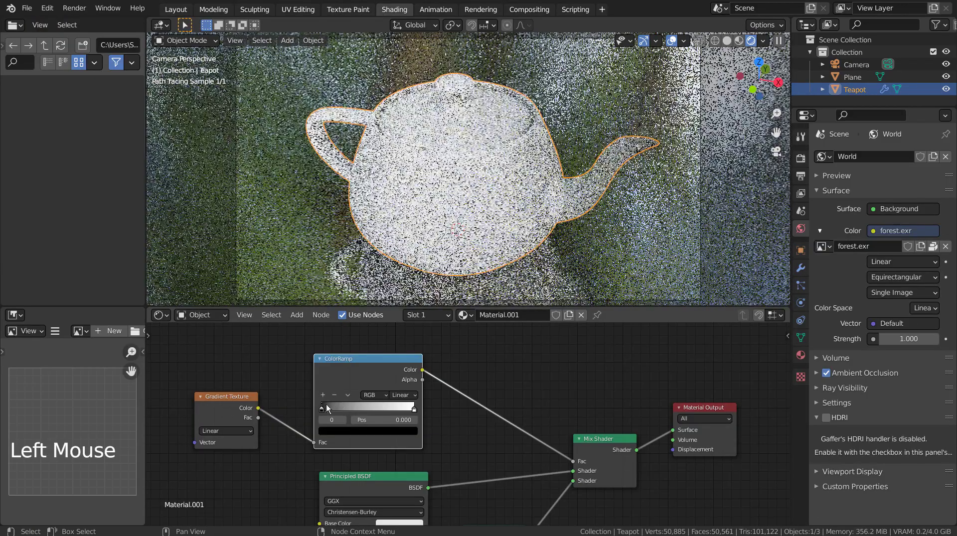
drag(323, 409, 398, 422)
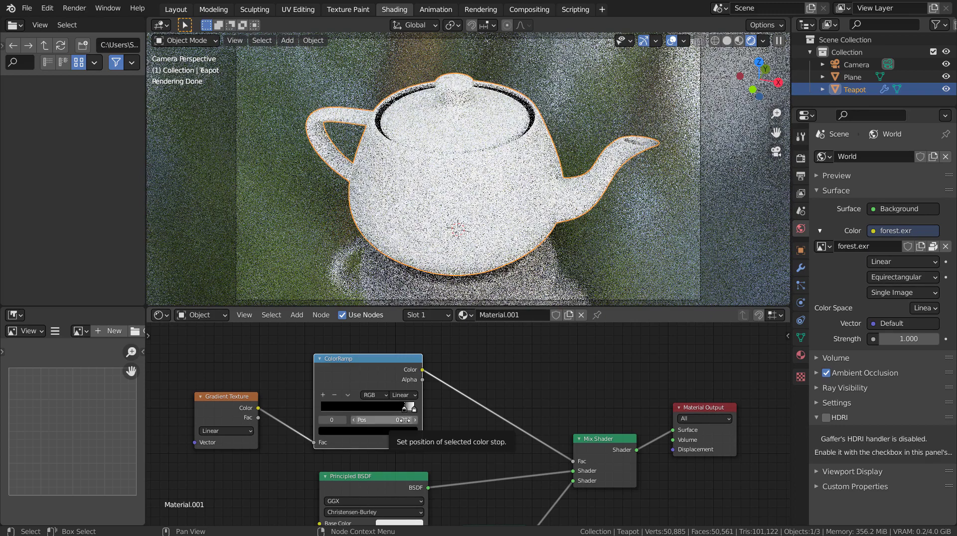
key(i)
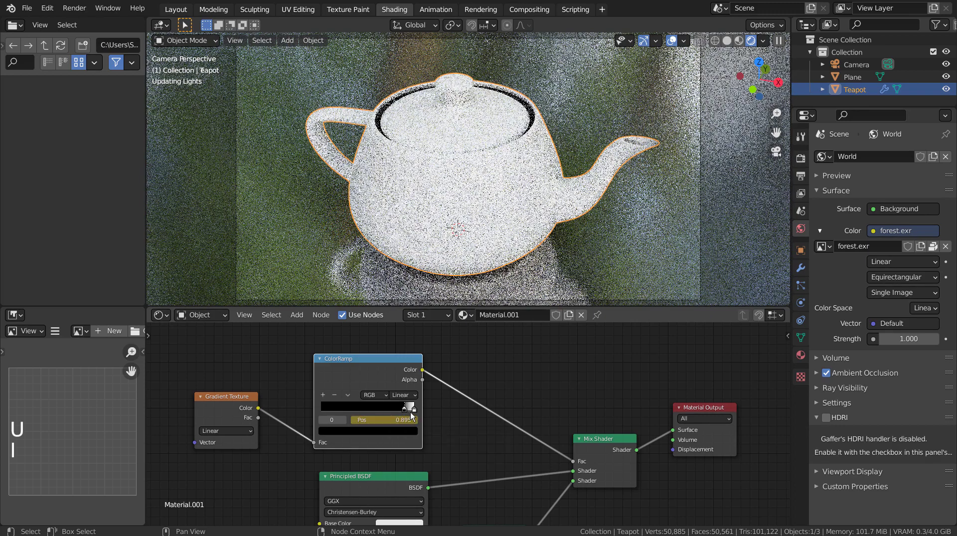
click(413, 409)
click(413, 409)
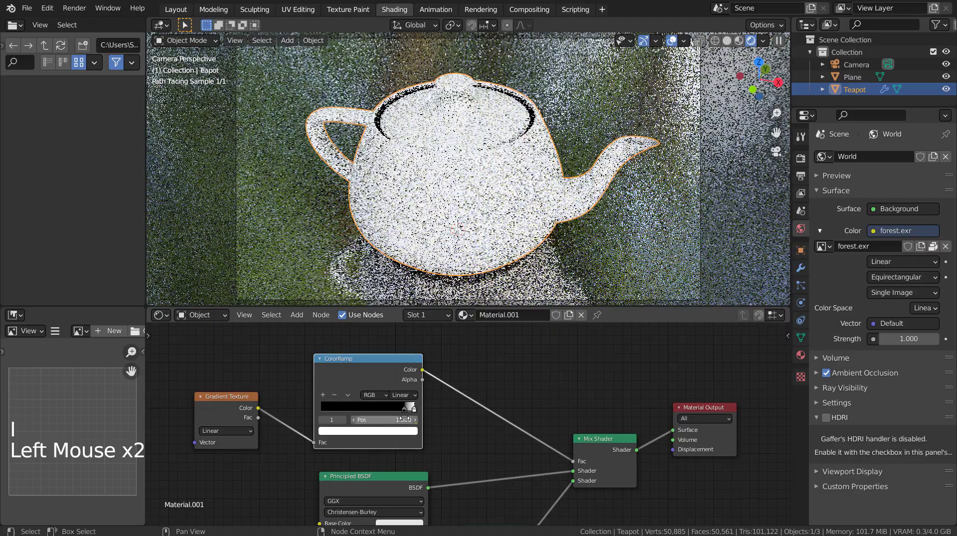
key(i)
click(175, 14)
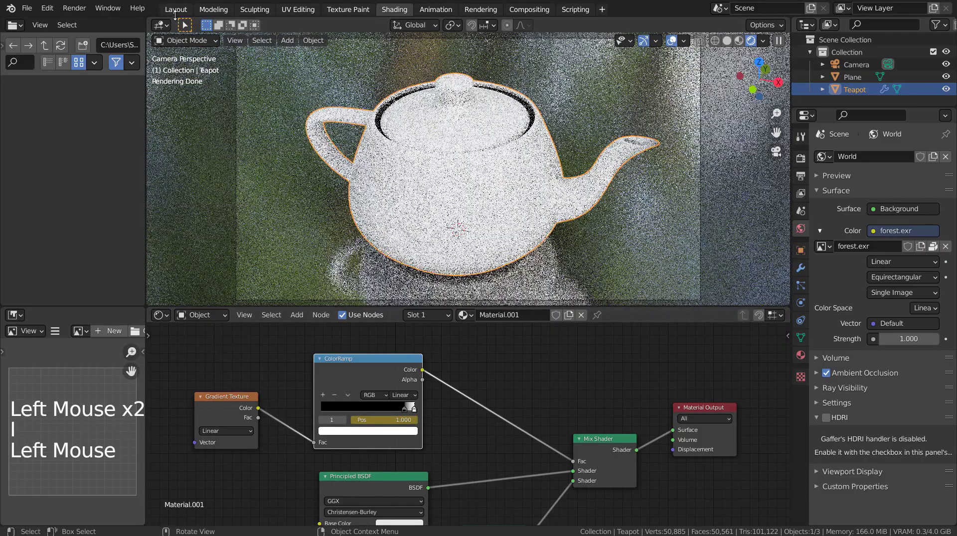
click(174, 14)
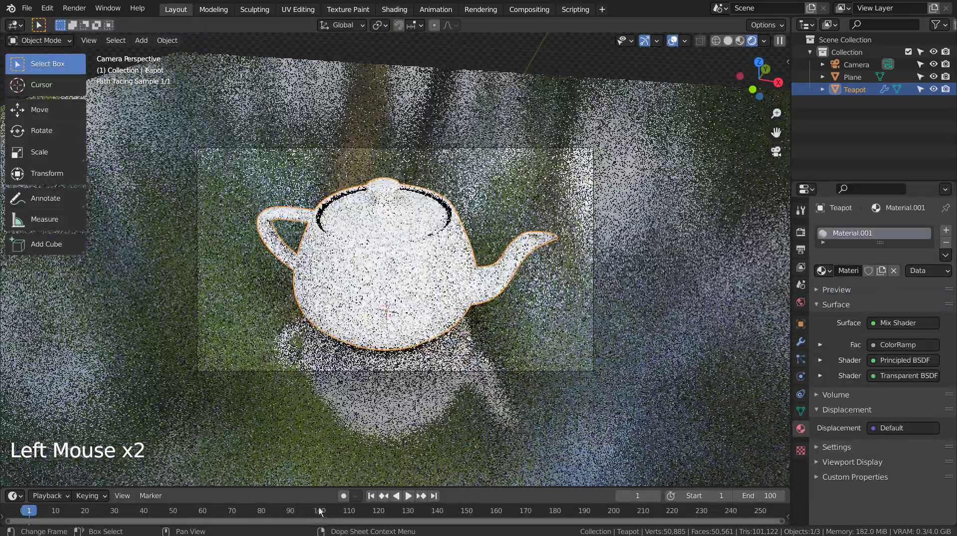
At frame 100, keyframe the positions of both ColorRamp stops
click(320, 511)
click(319, 511)
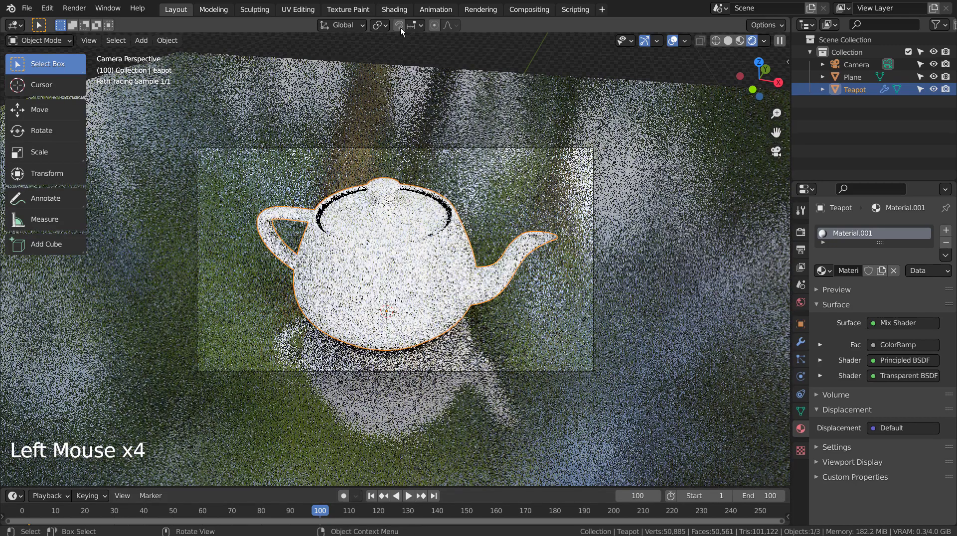
click(394, 9)
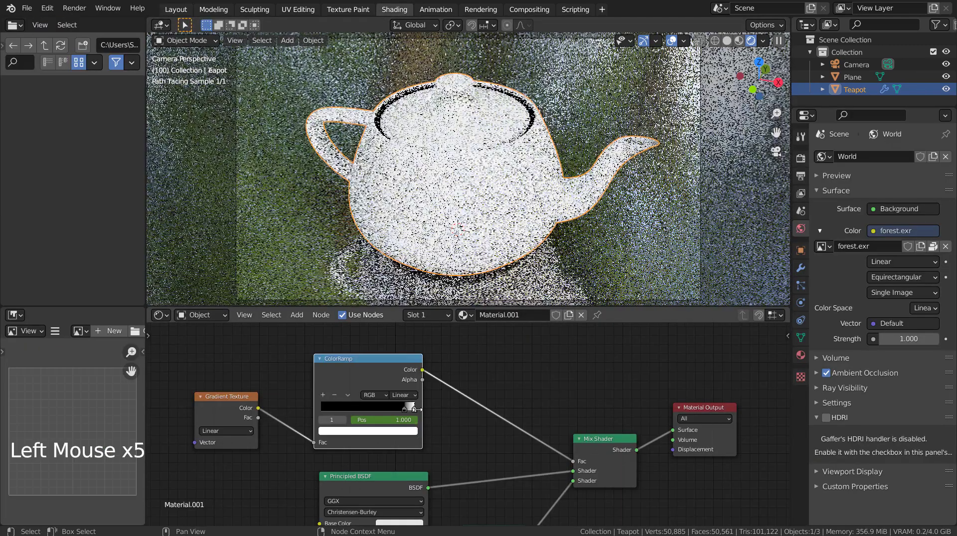
click(406, 411)
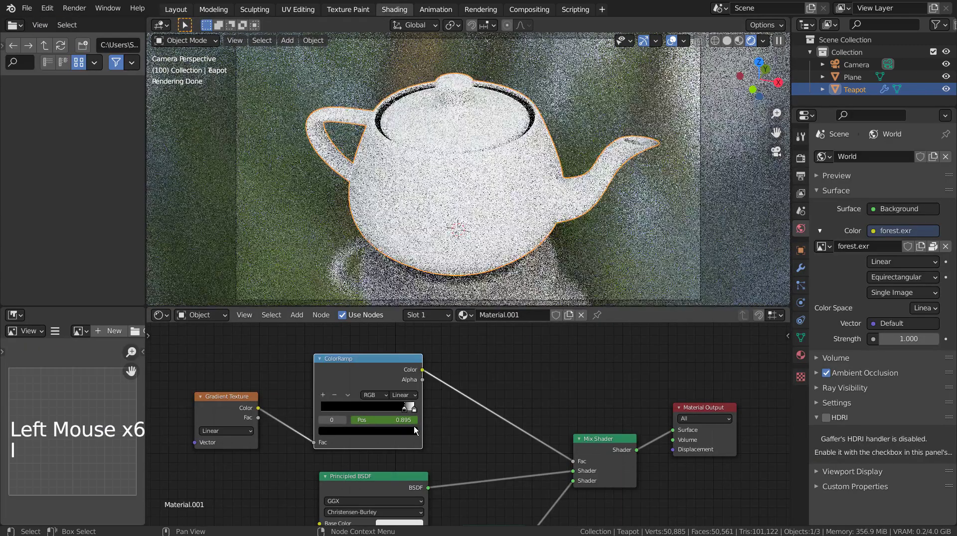
key(i)
key(i)
click(414, 407)
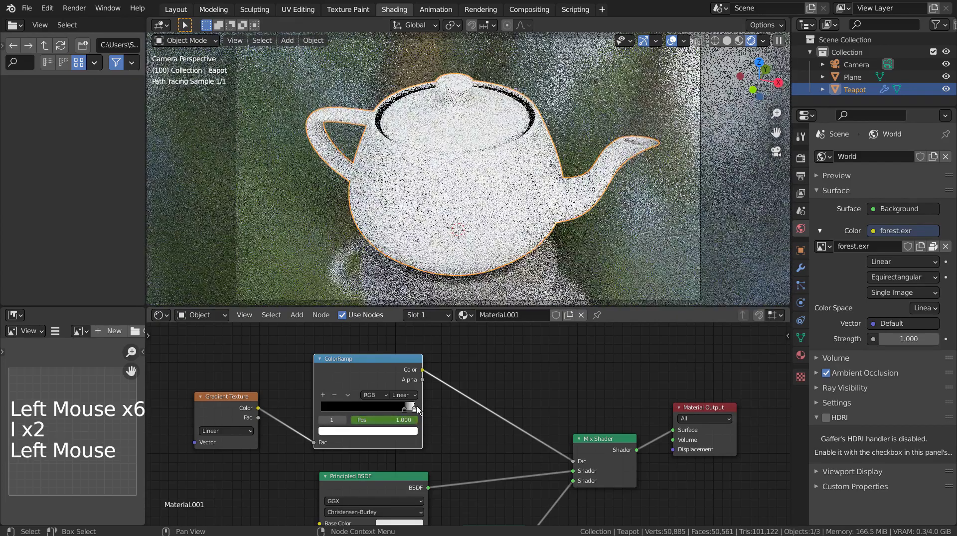
key(i)
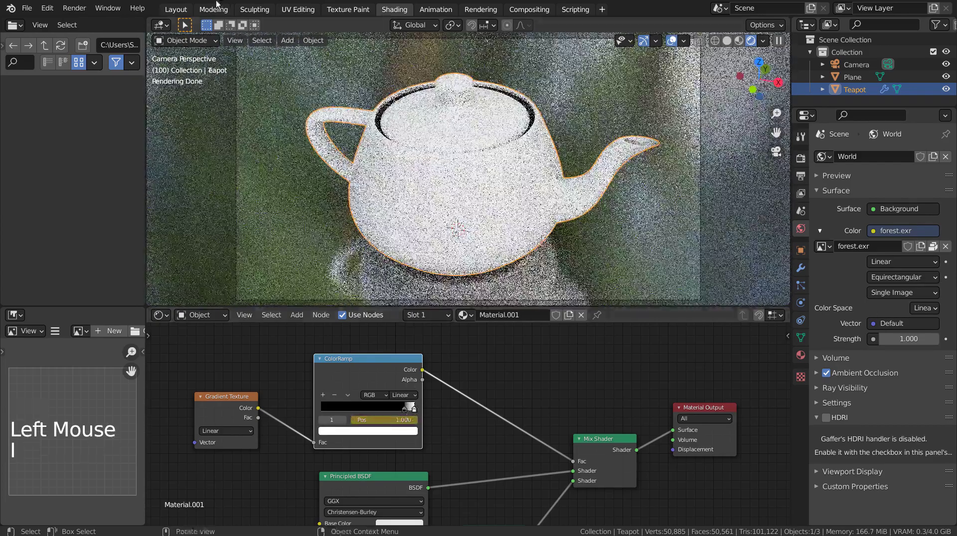
click(177, 9)
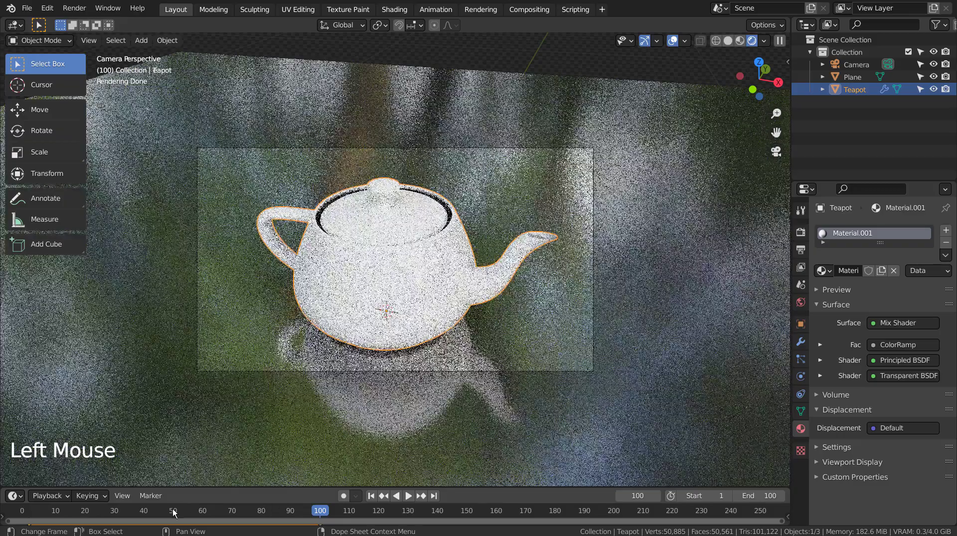
At frame 50, move both ramp stops to the left end near 0 and keyframe them
click(173, 511)
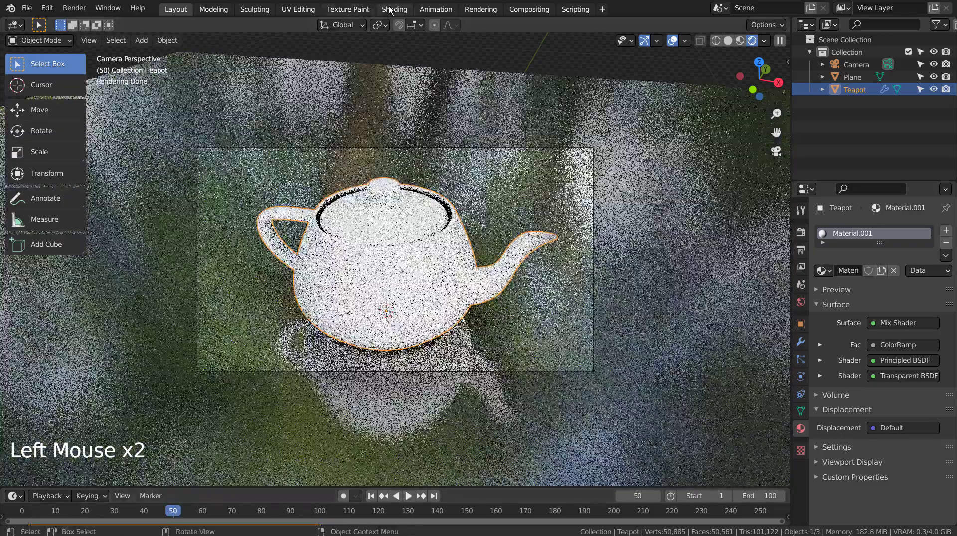
click(391, 10)
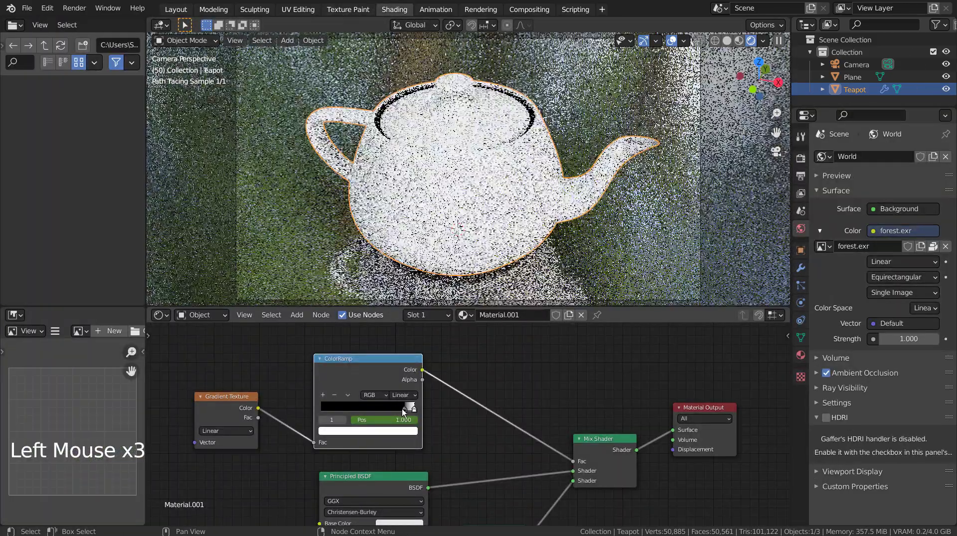
click(403, 412)
drag(403, 412, 291, 407)
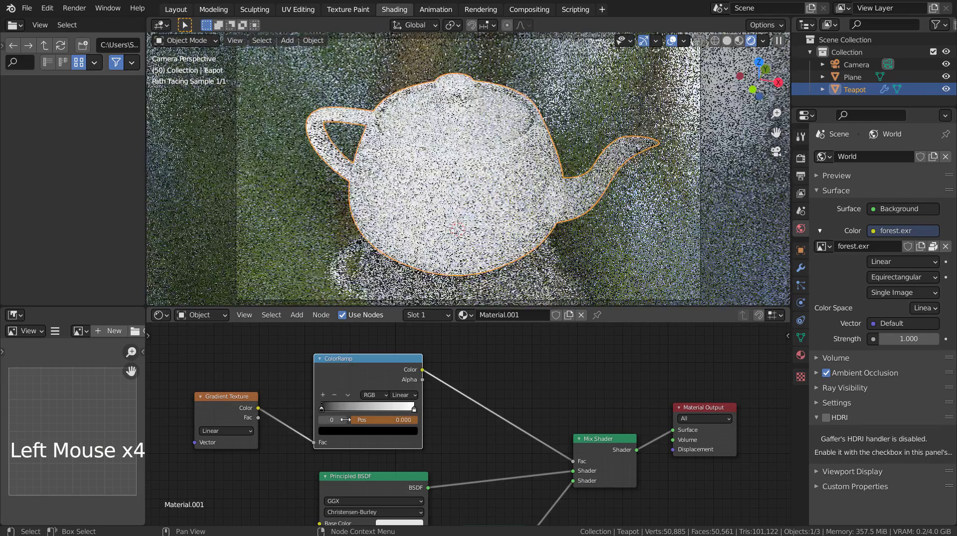
drag(414, 409, 338, 412)
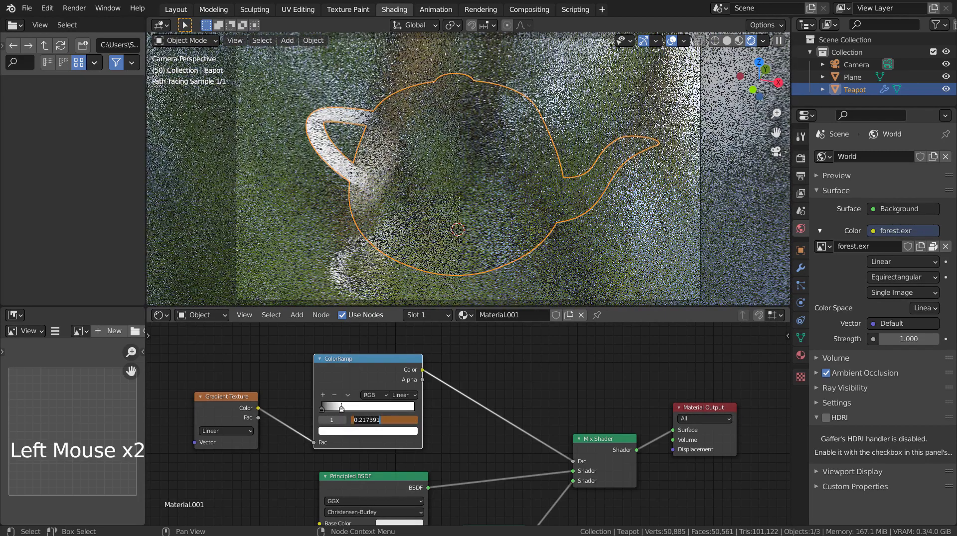
text(001)
key(Return)
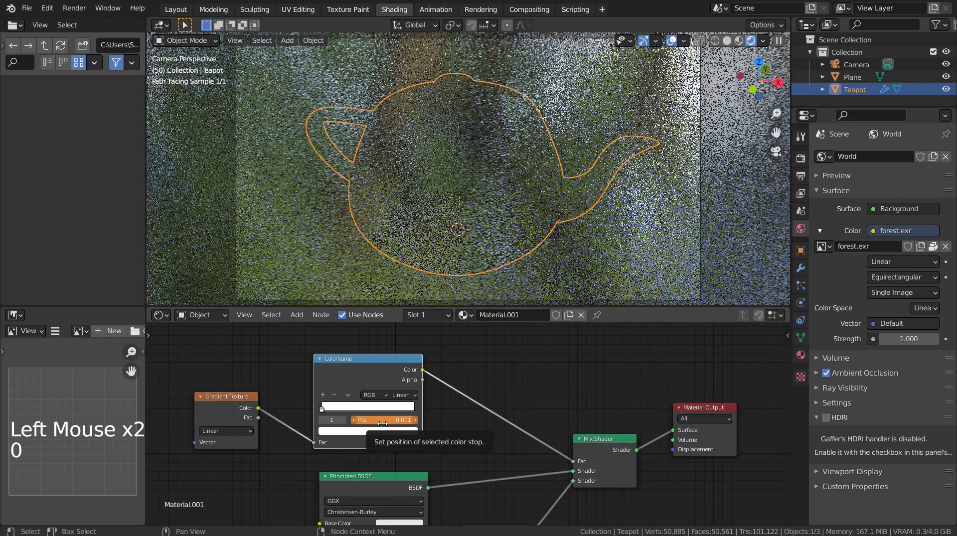
key(i)
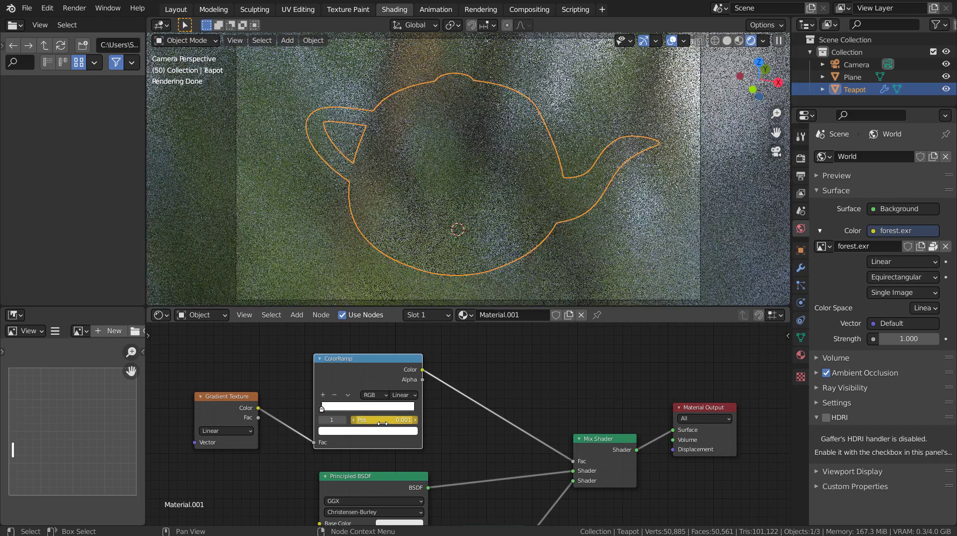
click(176, 9)
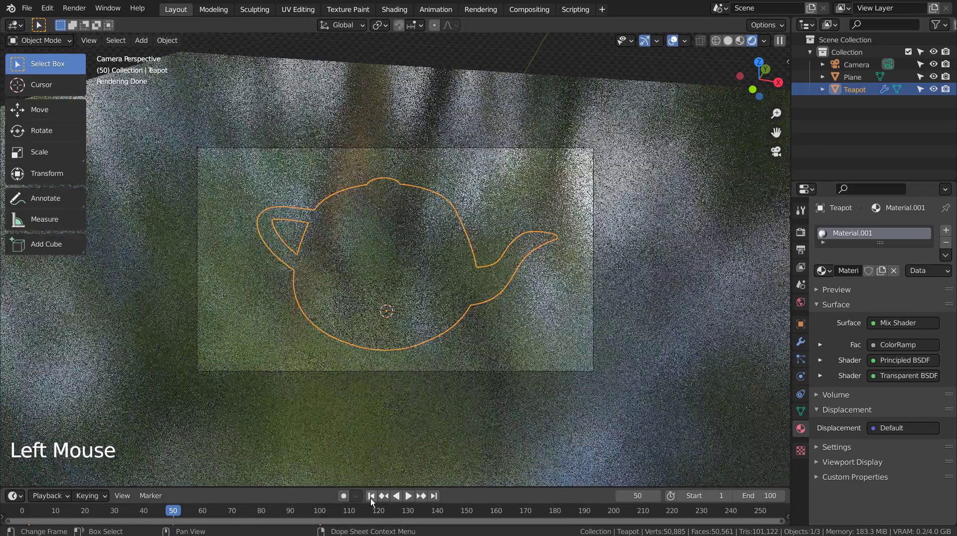
Play the fade from frame 1, stop it, and scrub to frame 29
click(371, 496)
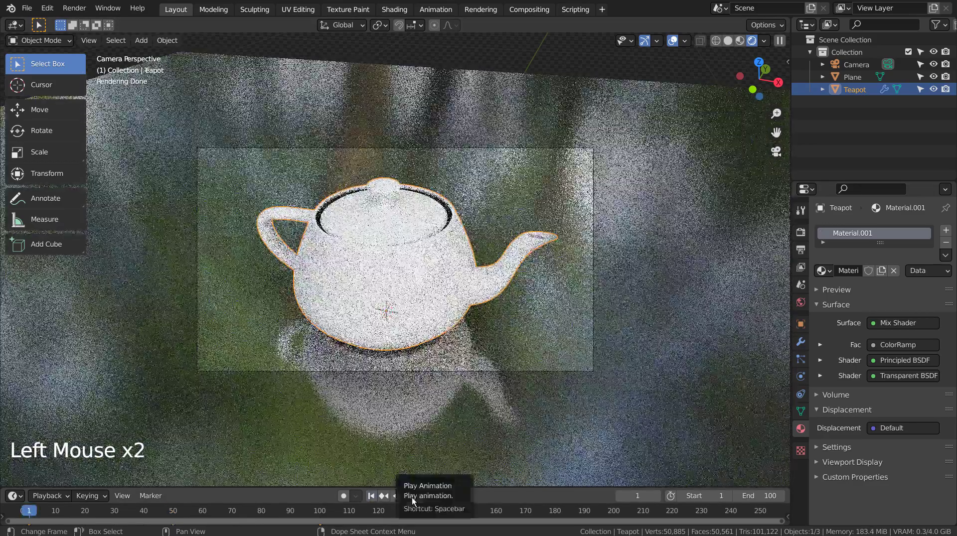
click(409, 497)
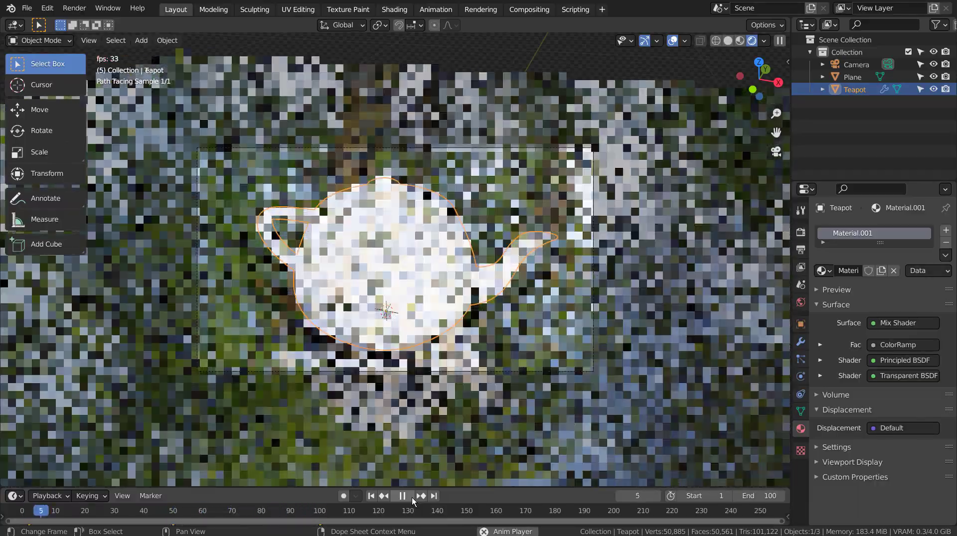
click(410, 495)
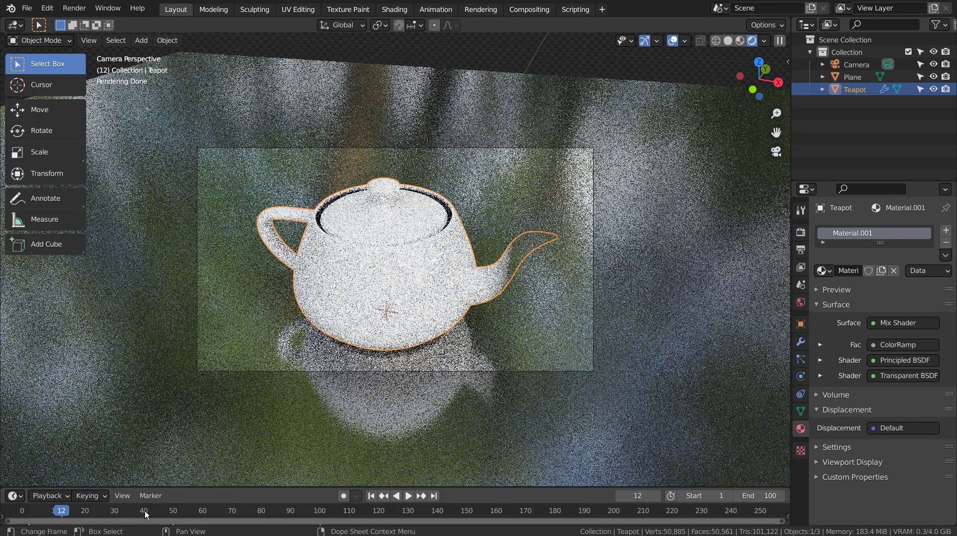
drag(103, 512, 113, 517)
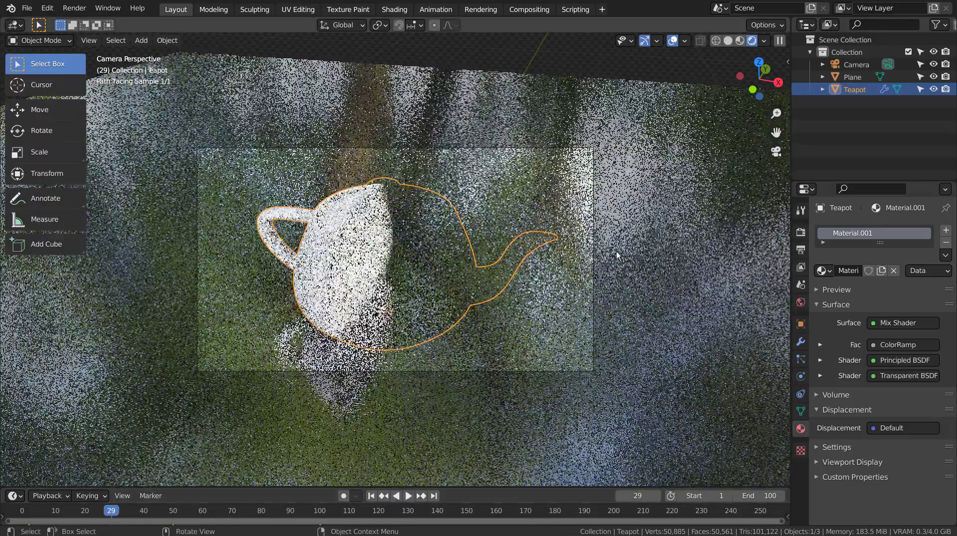
click(616, 252)
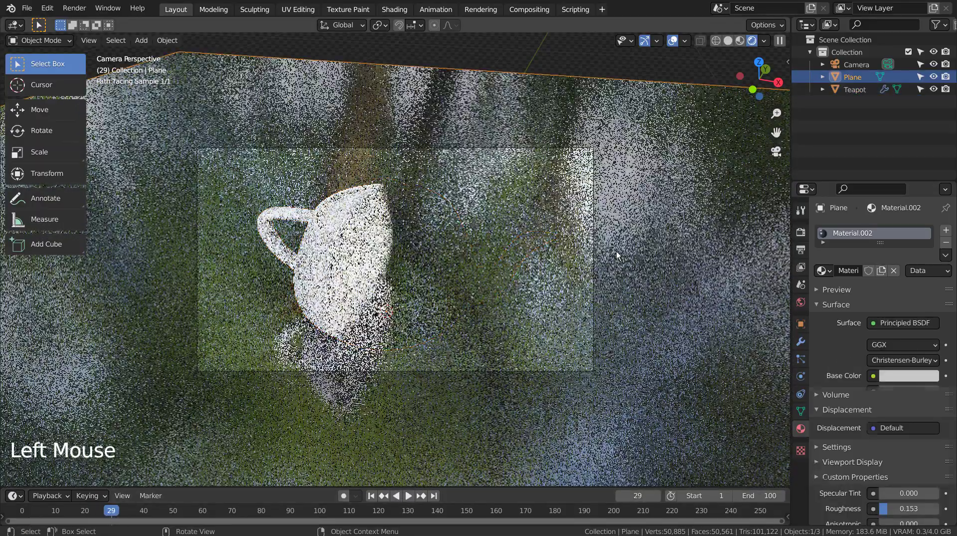
With the teapot selected, review output resolution and render sampling settings, with samples at 32
click(335, 257)
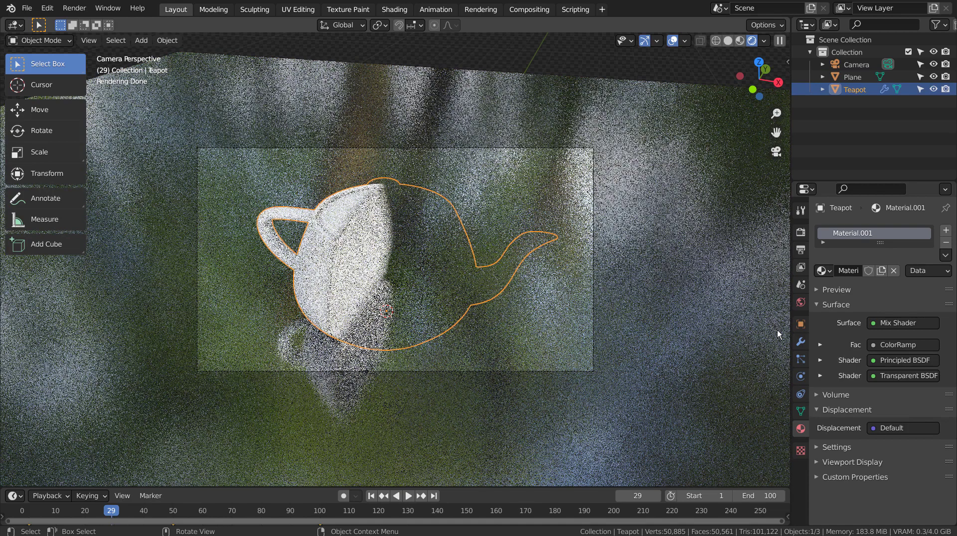
click(800, 250)
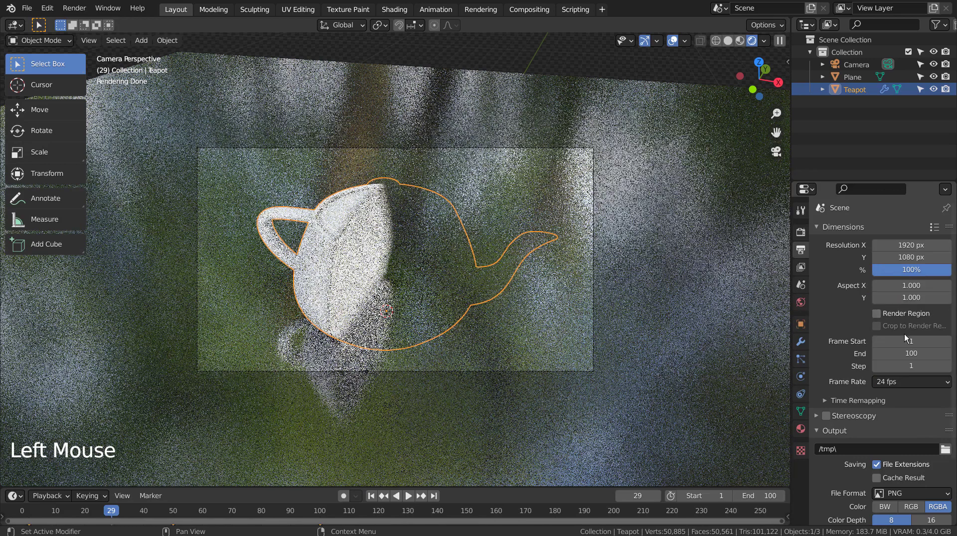
click(801, 232)
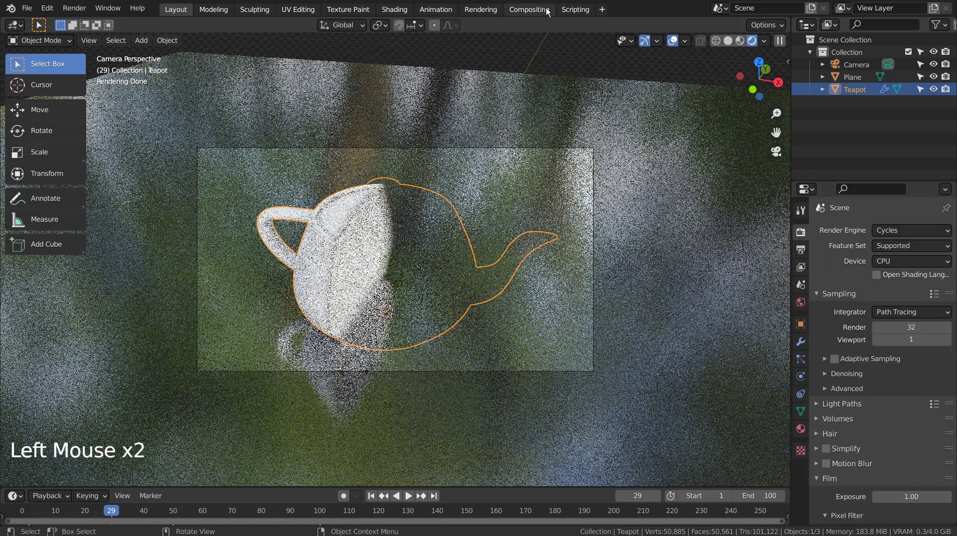
click(529, 9)
click(176, 9)
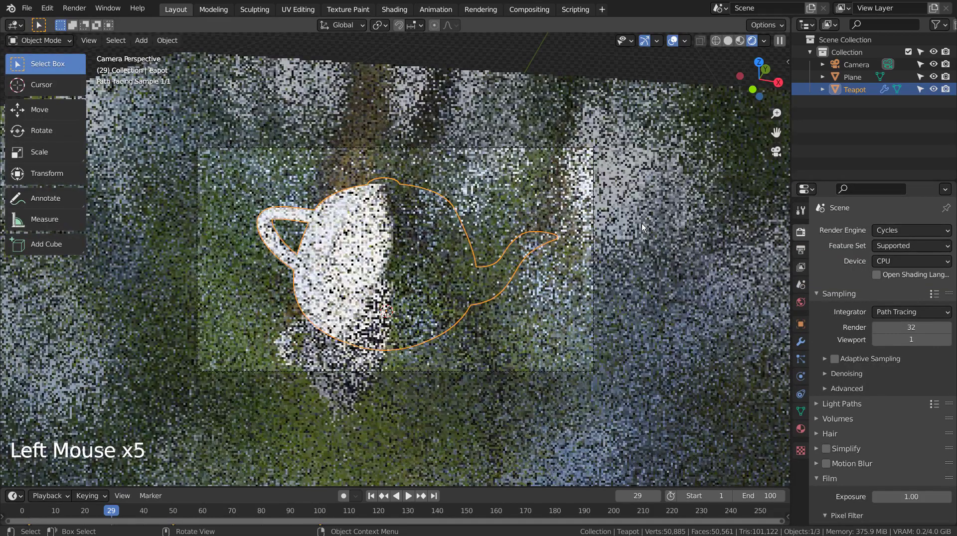
Switch the viewport to solid shading, clear the selection, and render frame 29 with F12
click(642, 225)
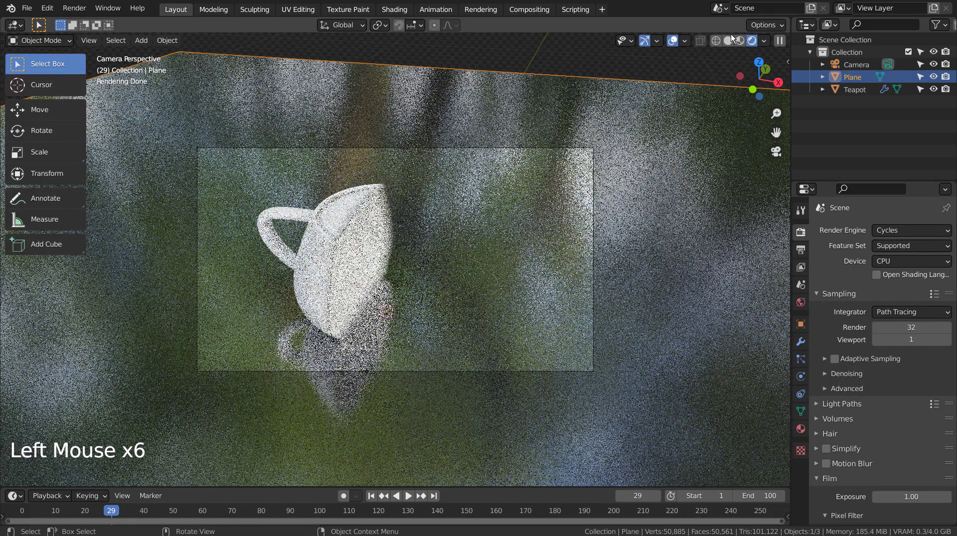
click(730, 39)
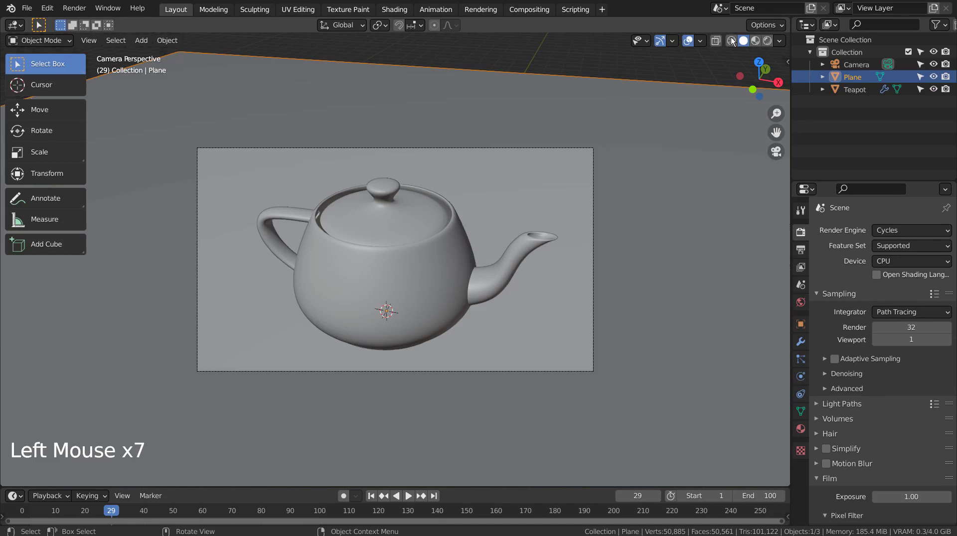
click(634, 70)
key(F12)
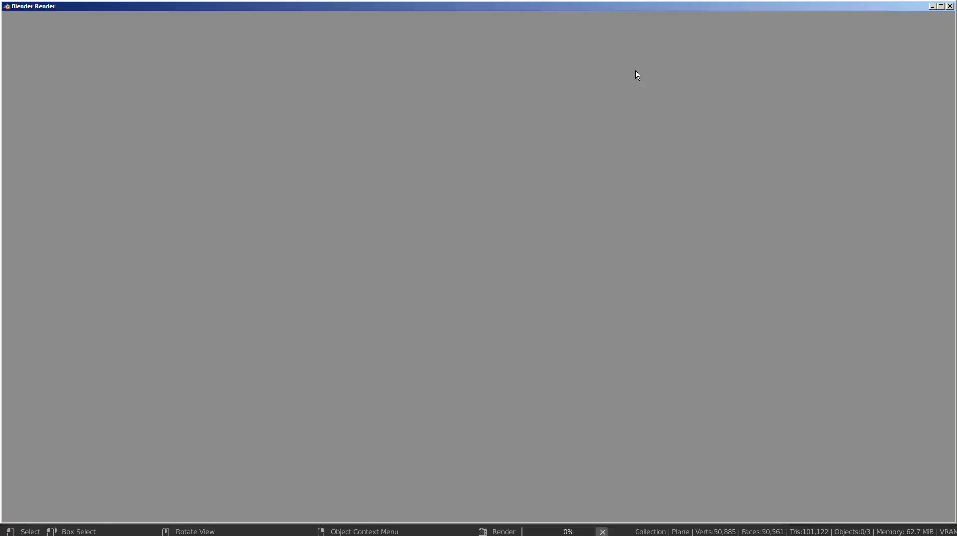